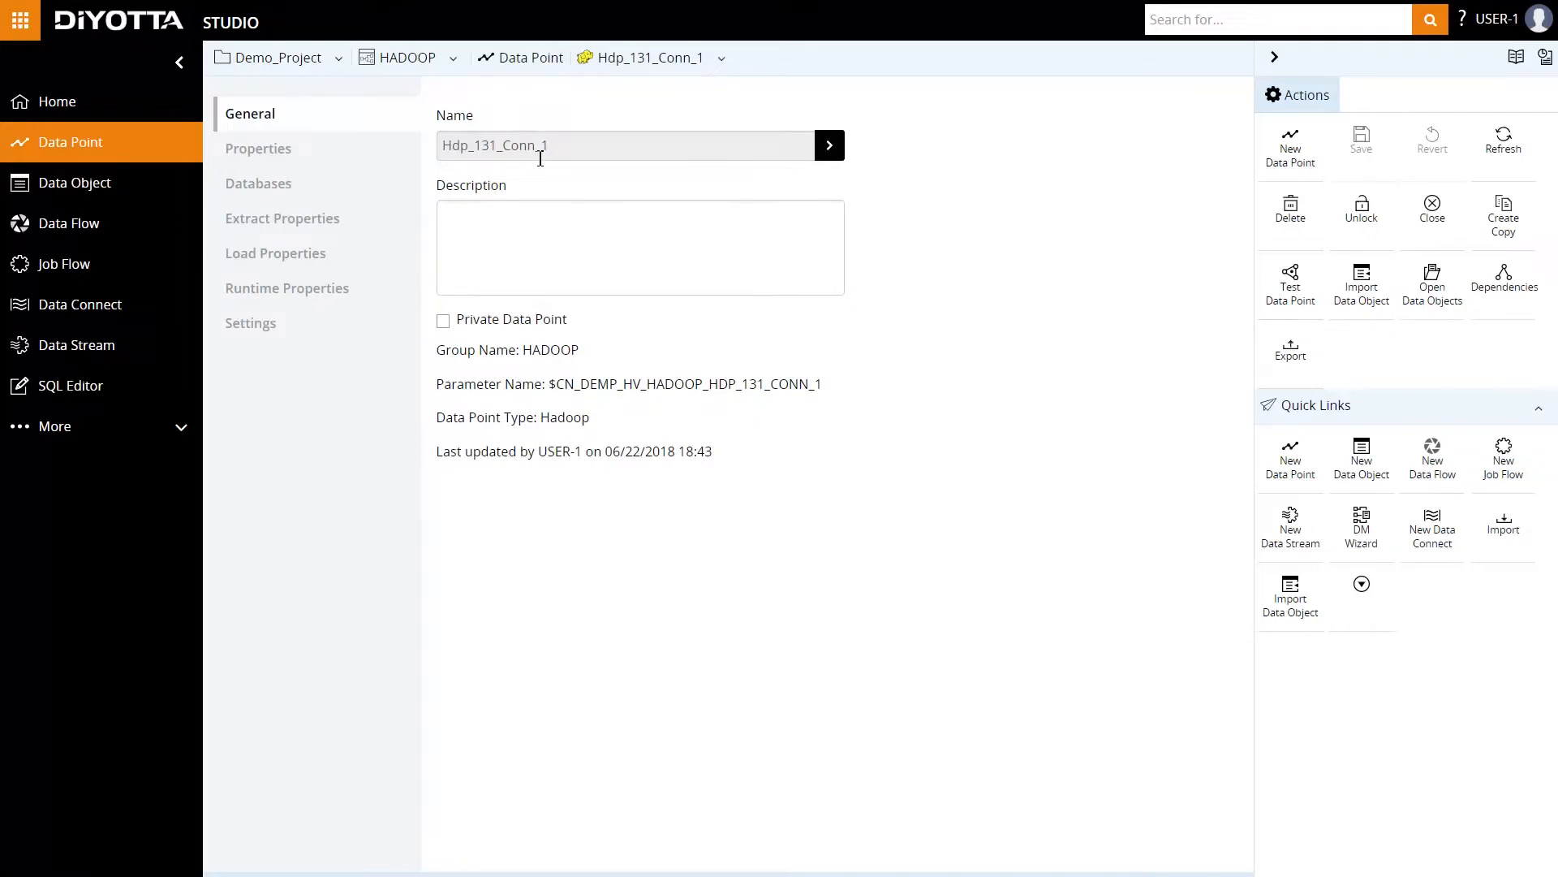
# Review the properties, databases and runtime properties of Hdp_131_Conn_1, and the properties and datasets of BQ_Conn.
pyautogui.click(276, 156)
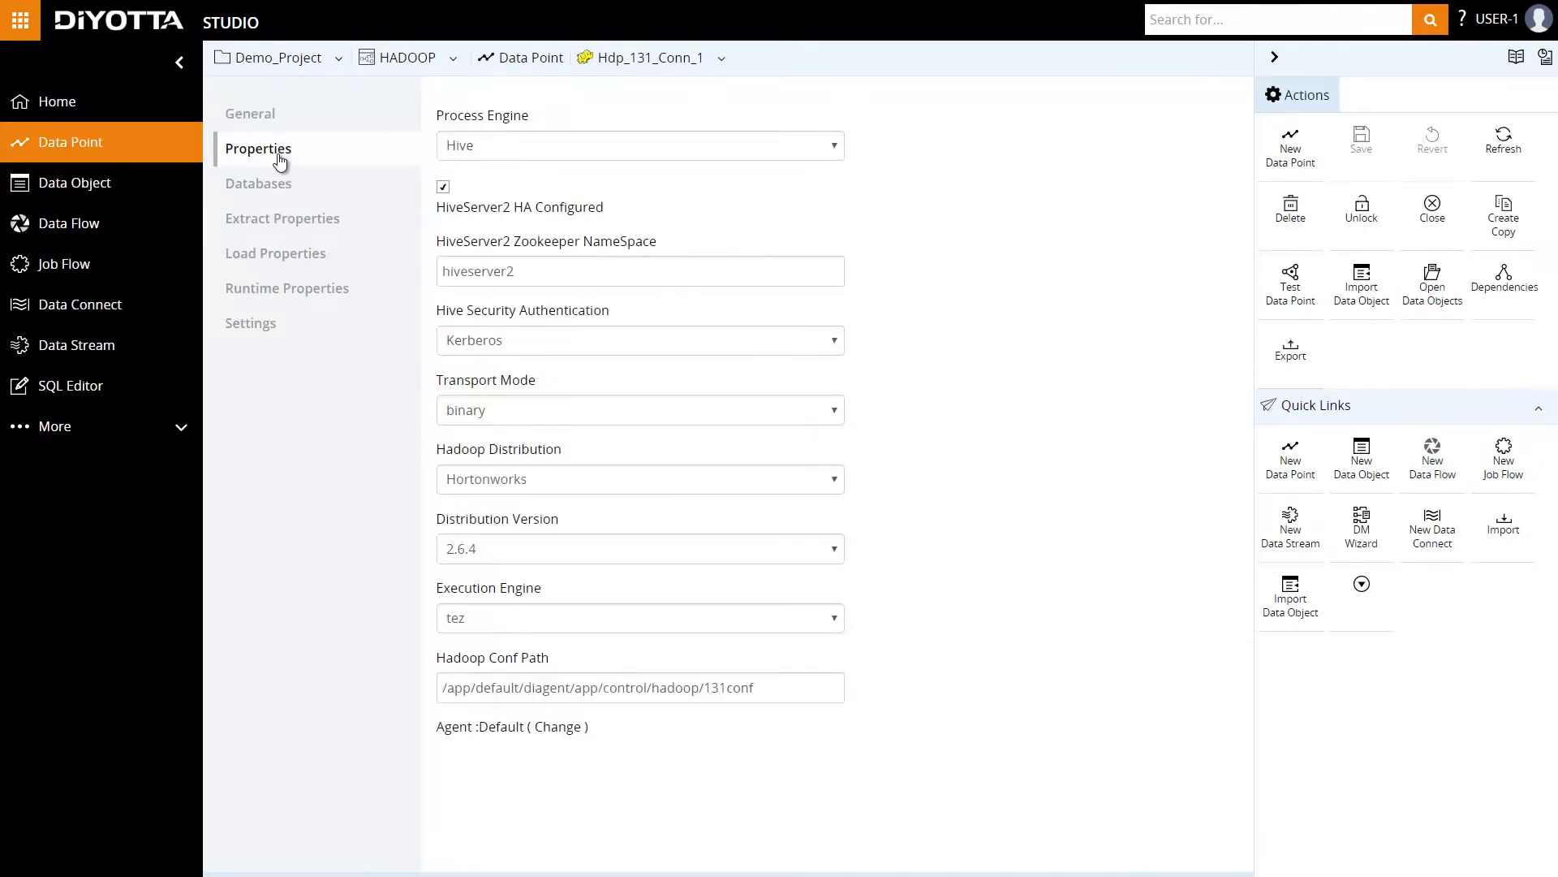
pyautogui.click(276, 184)
pyautogui.click(291, 290)
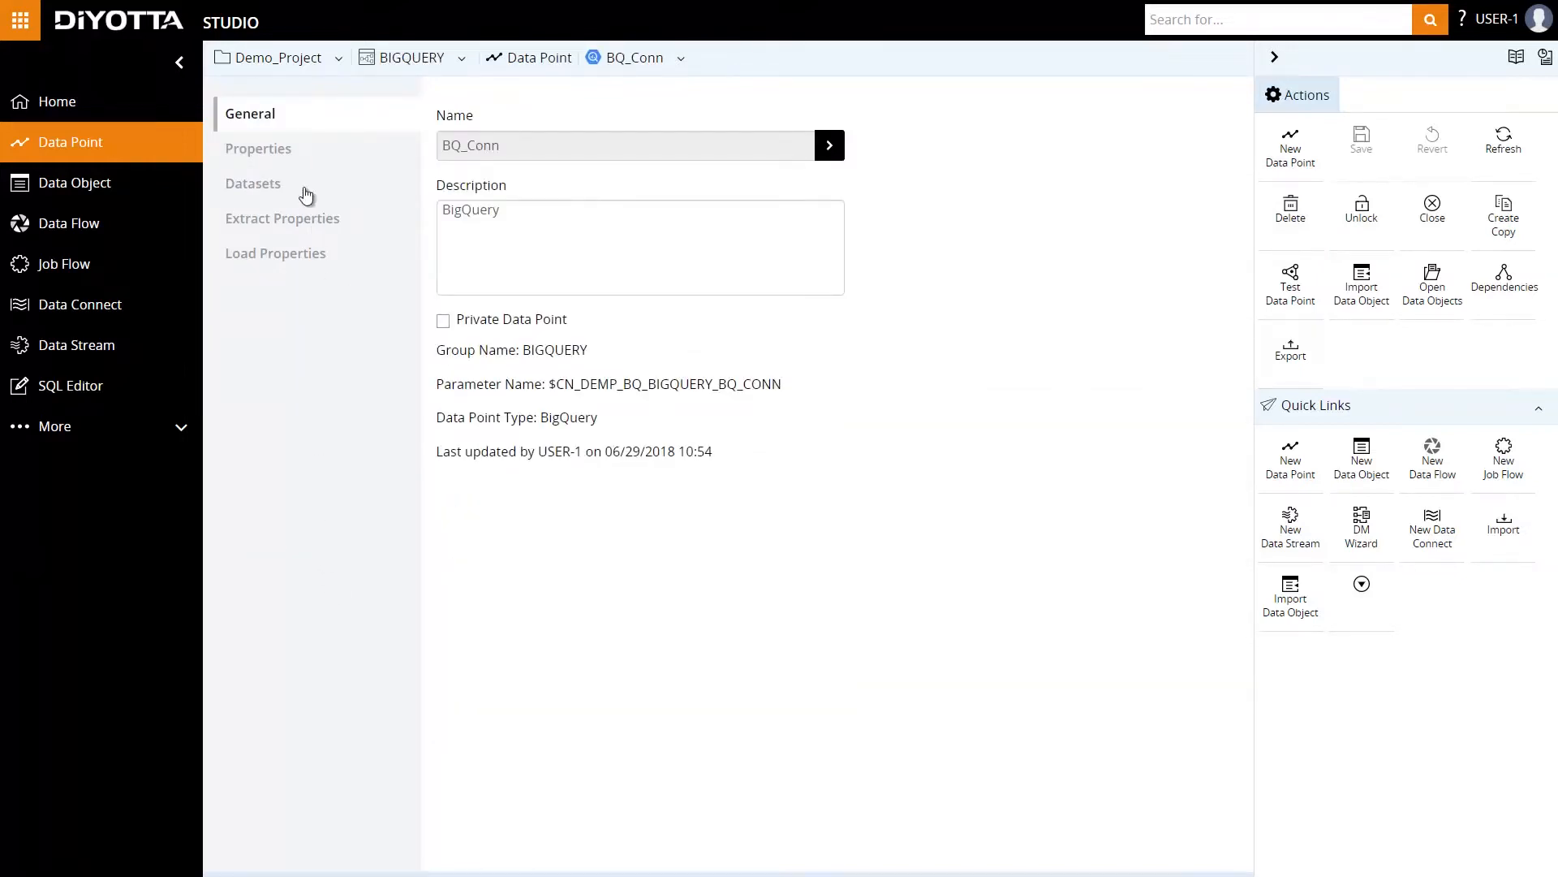
pyautogui.click(283, 151)
pyautogui.click(272, 193)
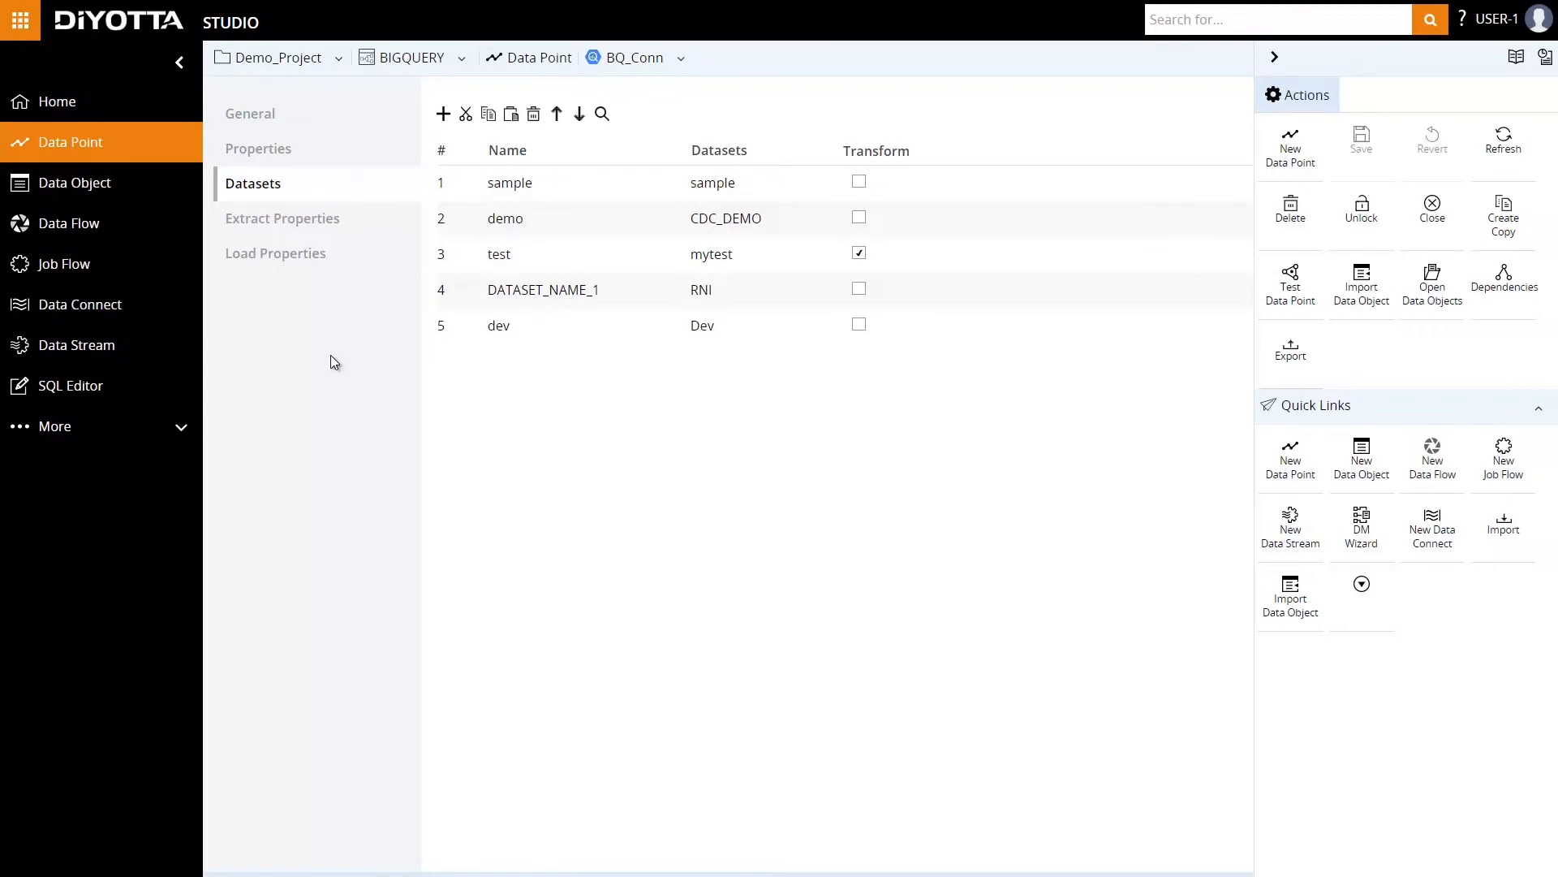
# Start importing a File data object using the CONN_File data point.
pyautogui.click(1288, 597)
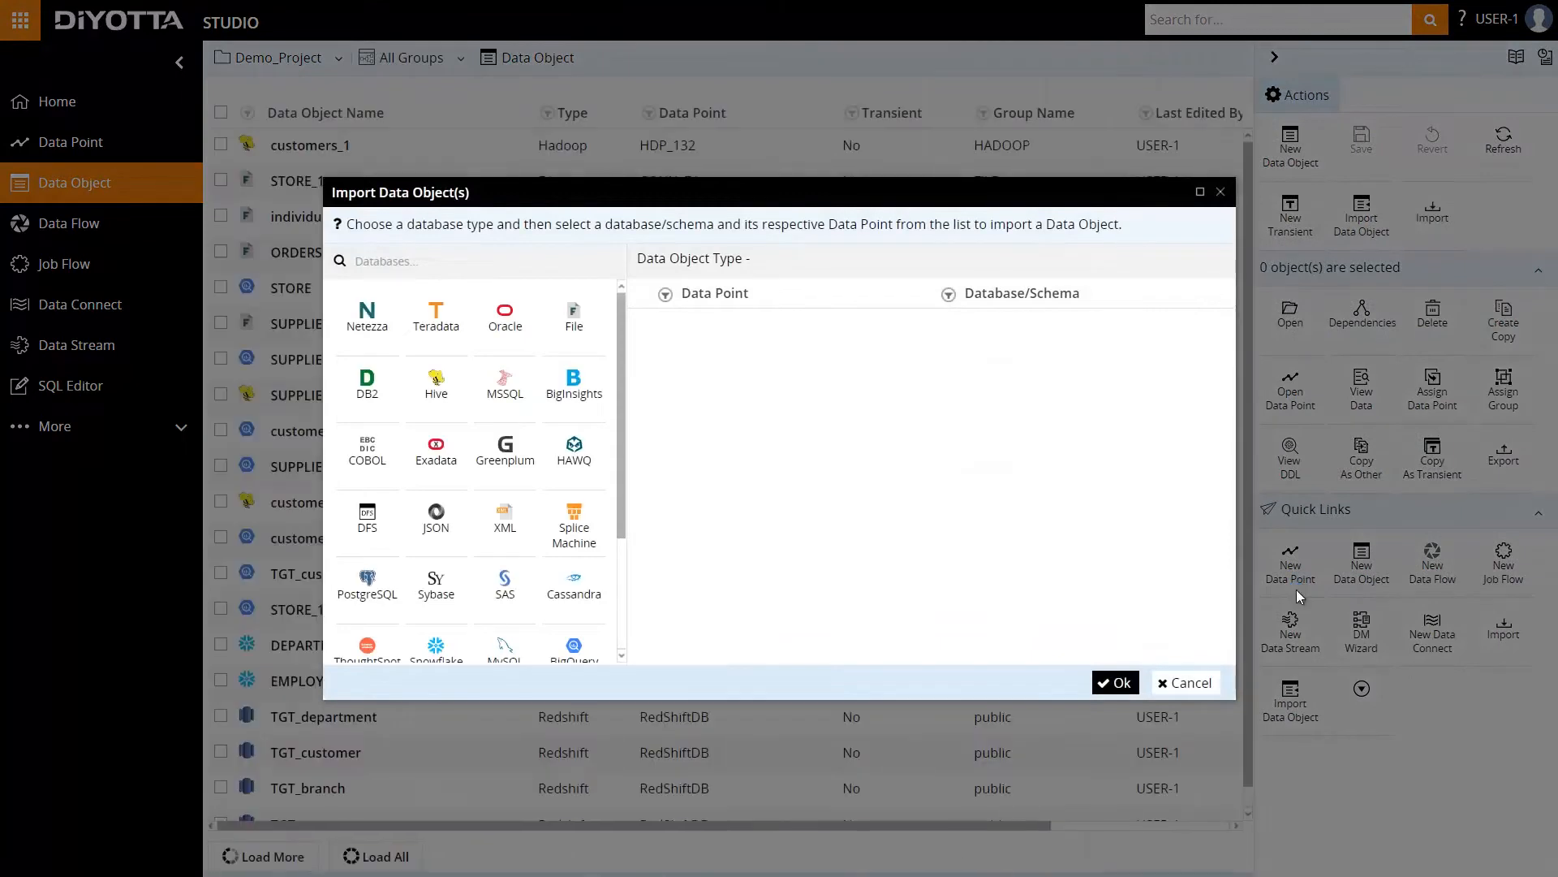
pyautogui.click(573, 321)
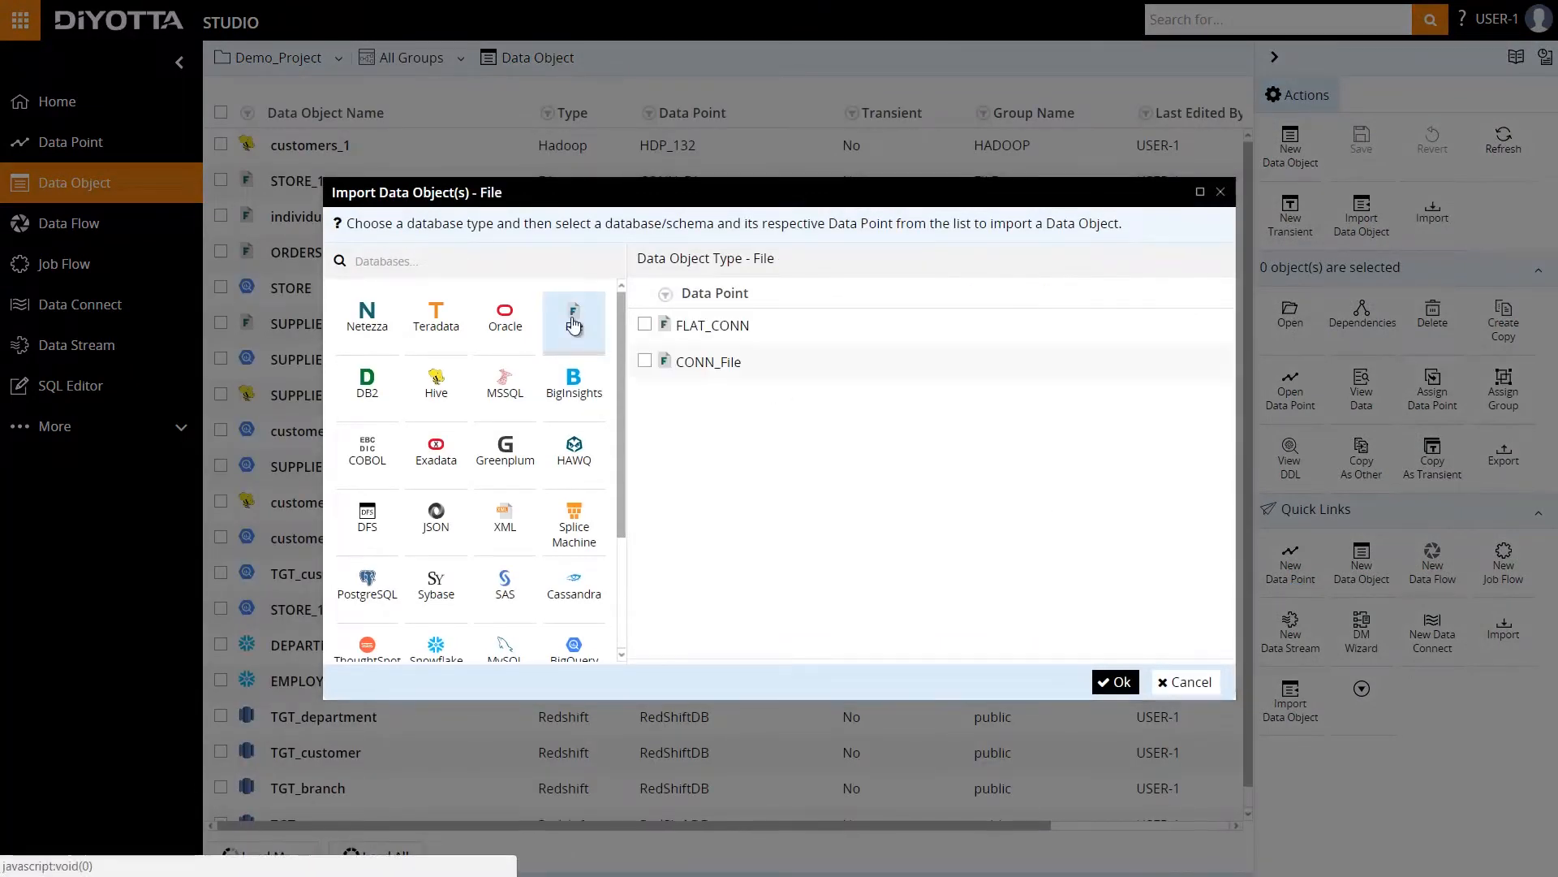
pyautogui.click(645, 360)
pyautogui.click(1116, 682)
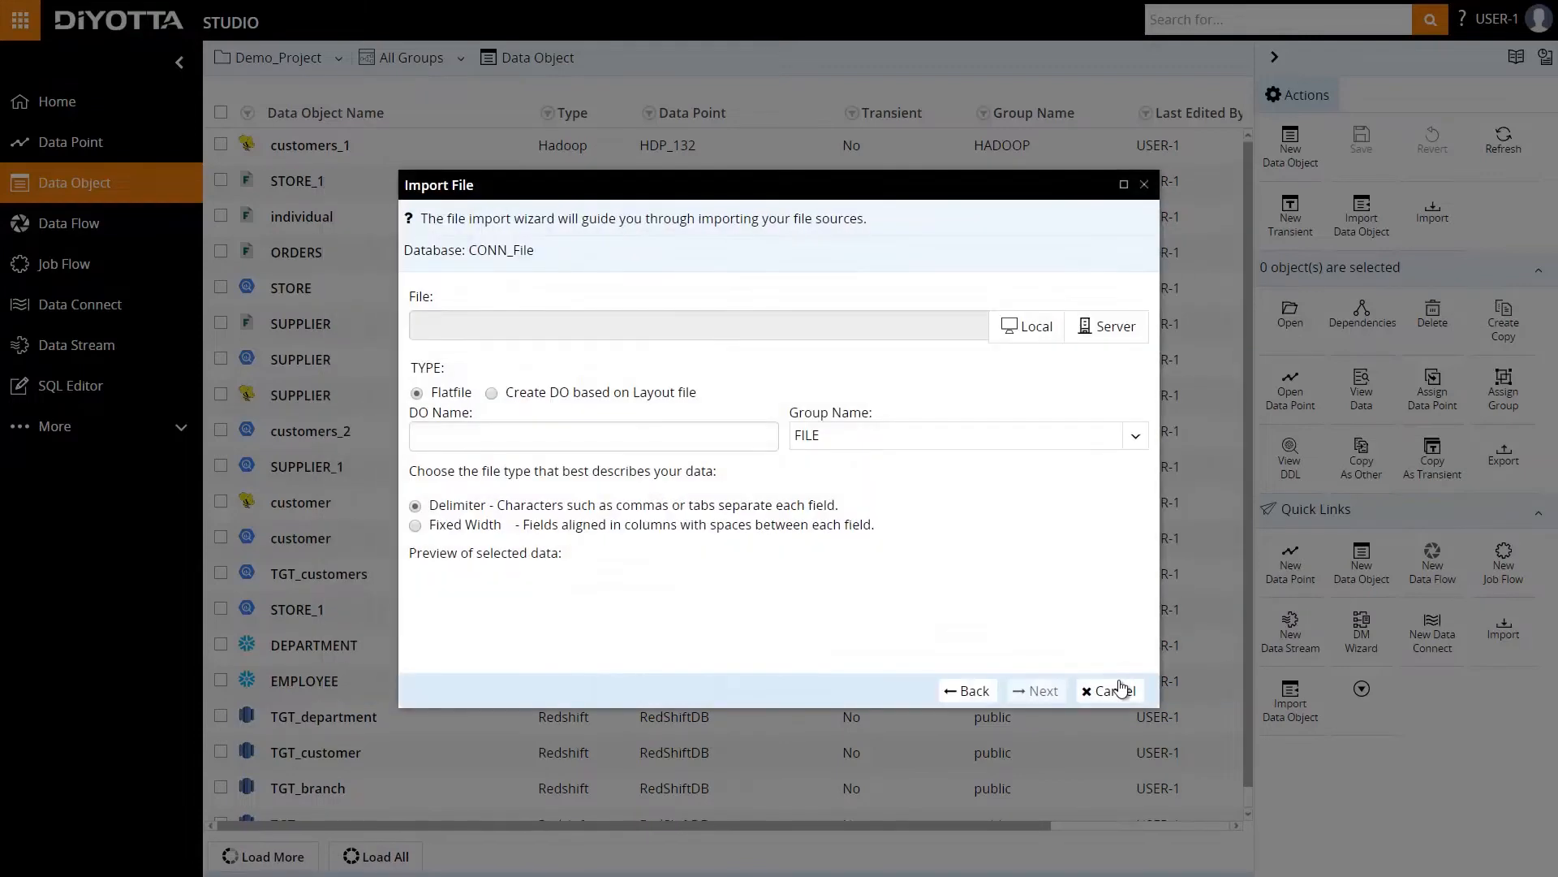
# Choose STORE.csv from the server's source folder as the file to import.
pyautogui.click(1101, 333)
pyautogui.scroll(-5, 814, 408)
pyautogui.scroll(-5, 812, 408)
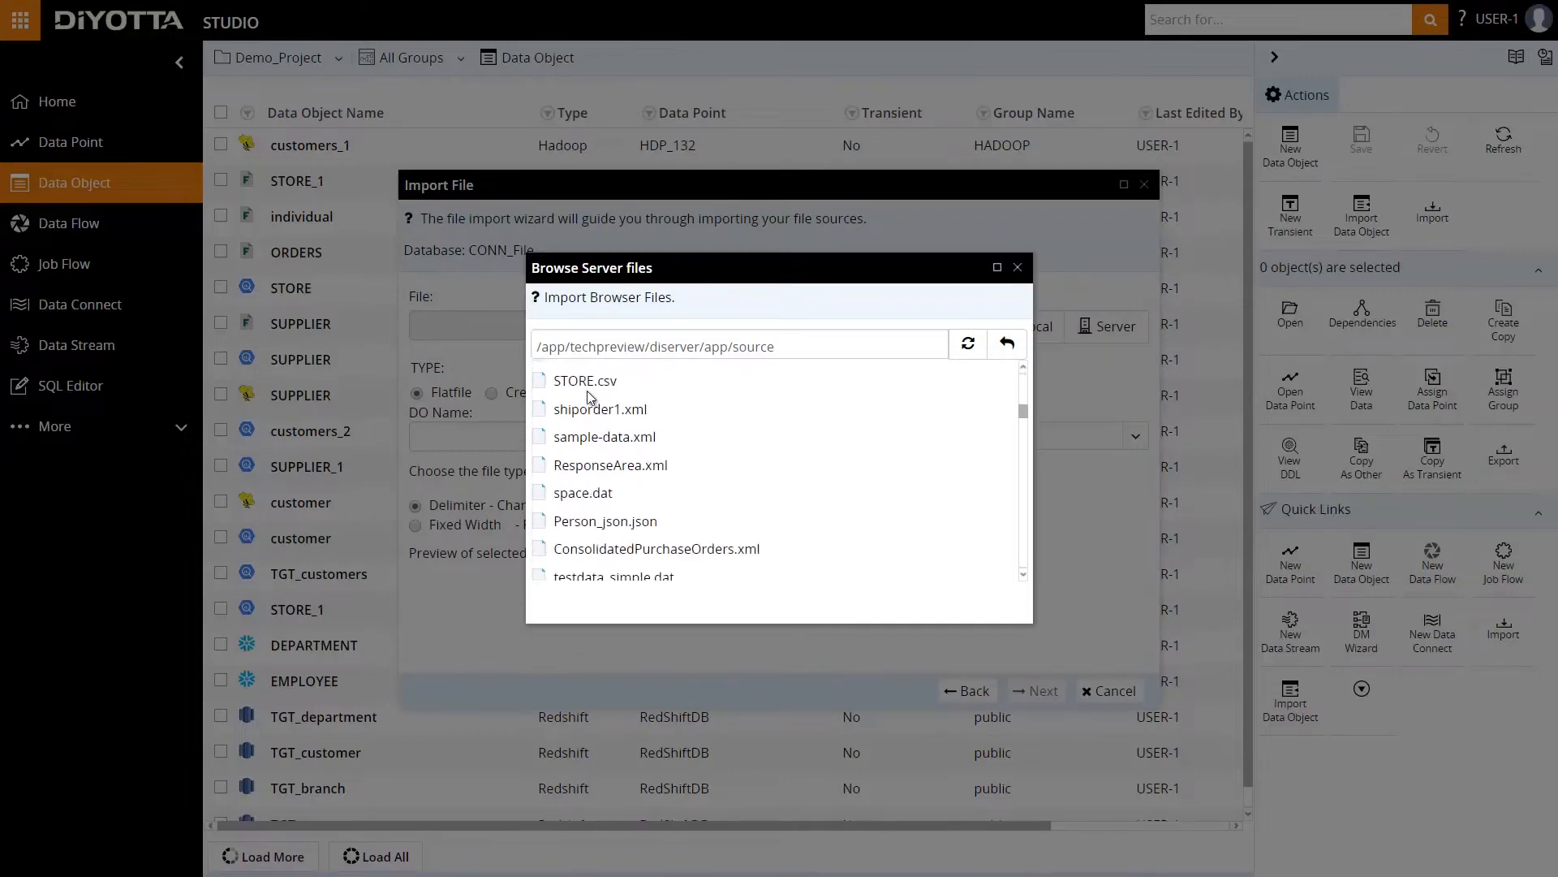
pyautogui.doubleClick(572, 381)
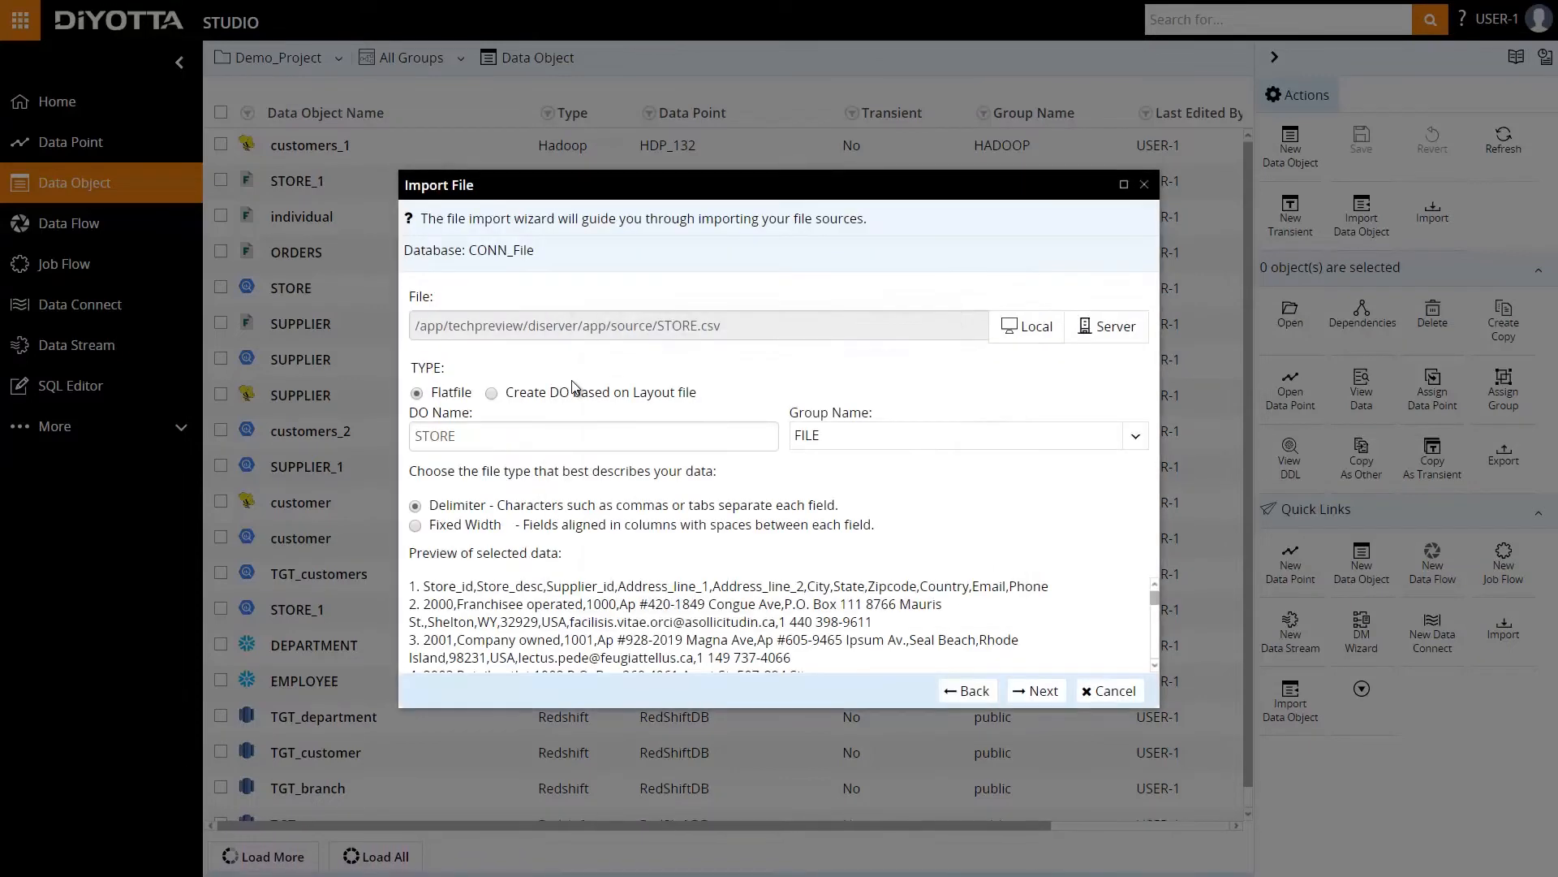
# Complete the STORE file import with comma delimiters, no quotes and the proposed columns, and save the data object.
pyautogui.click(1041, 694)
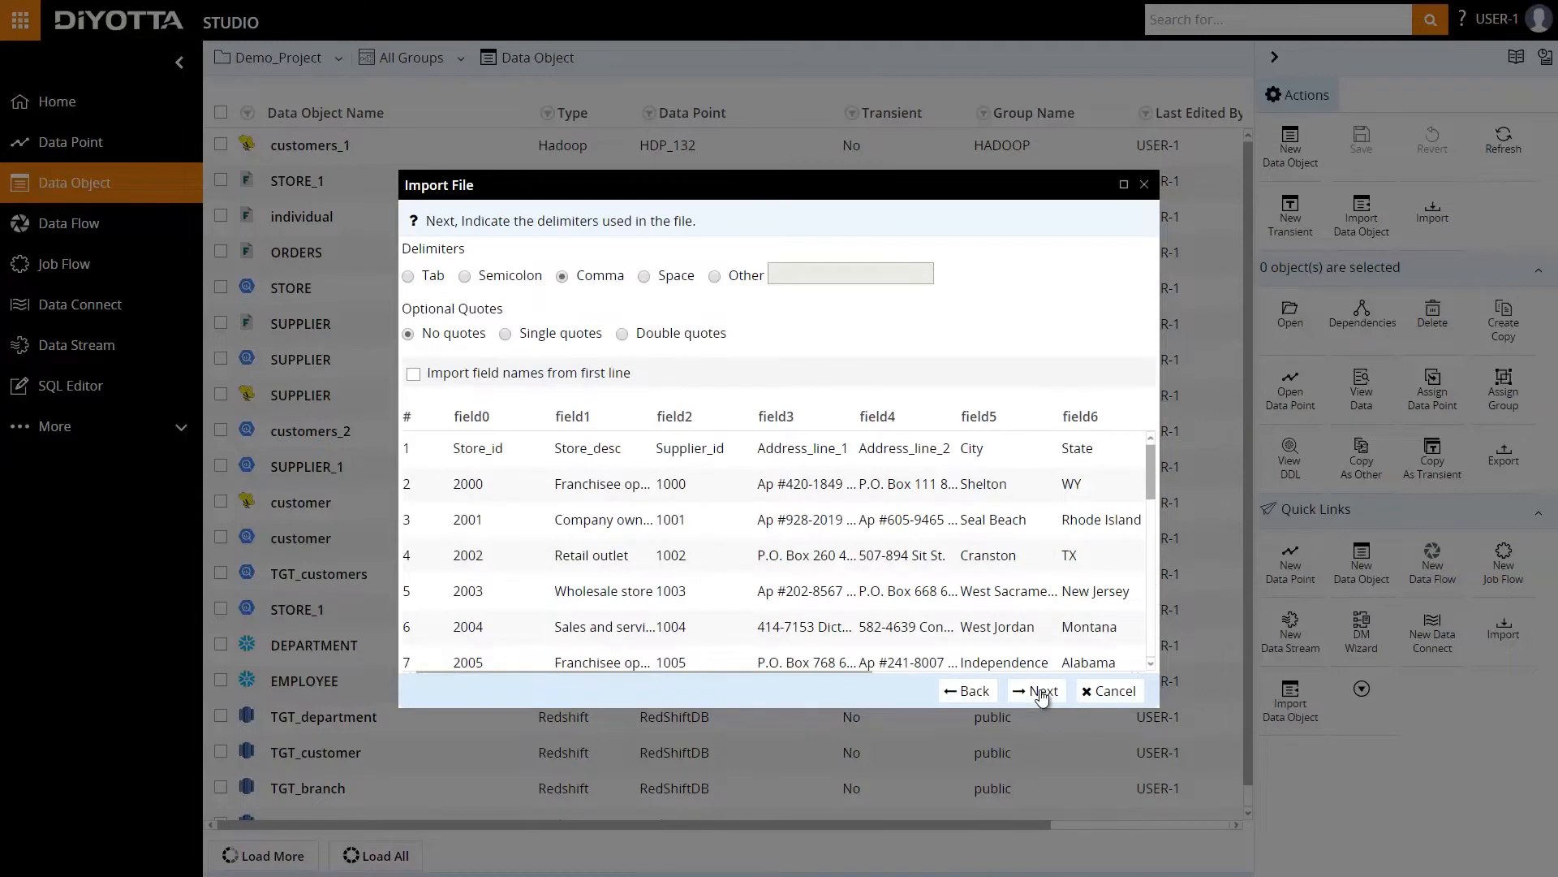
pyautogui.click(1041, 691)
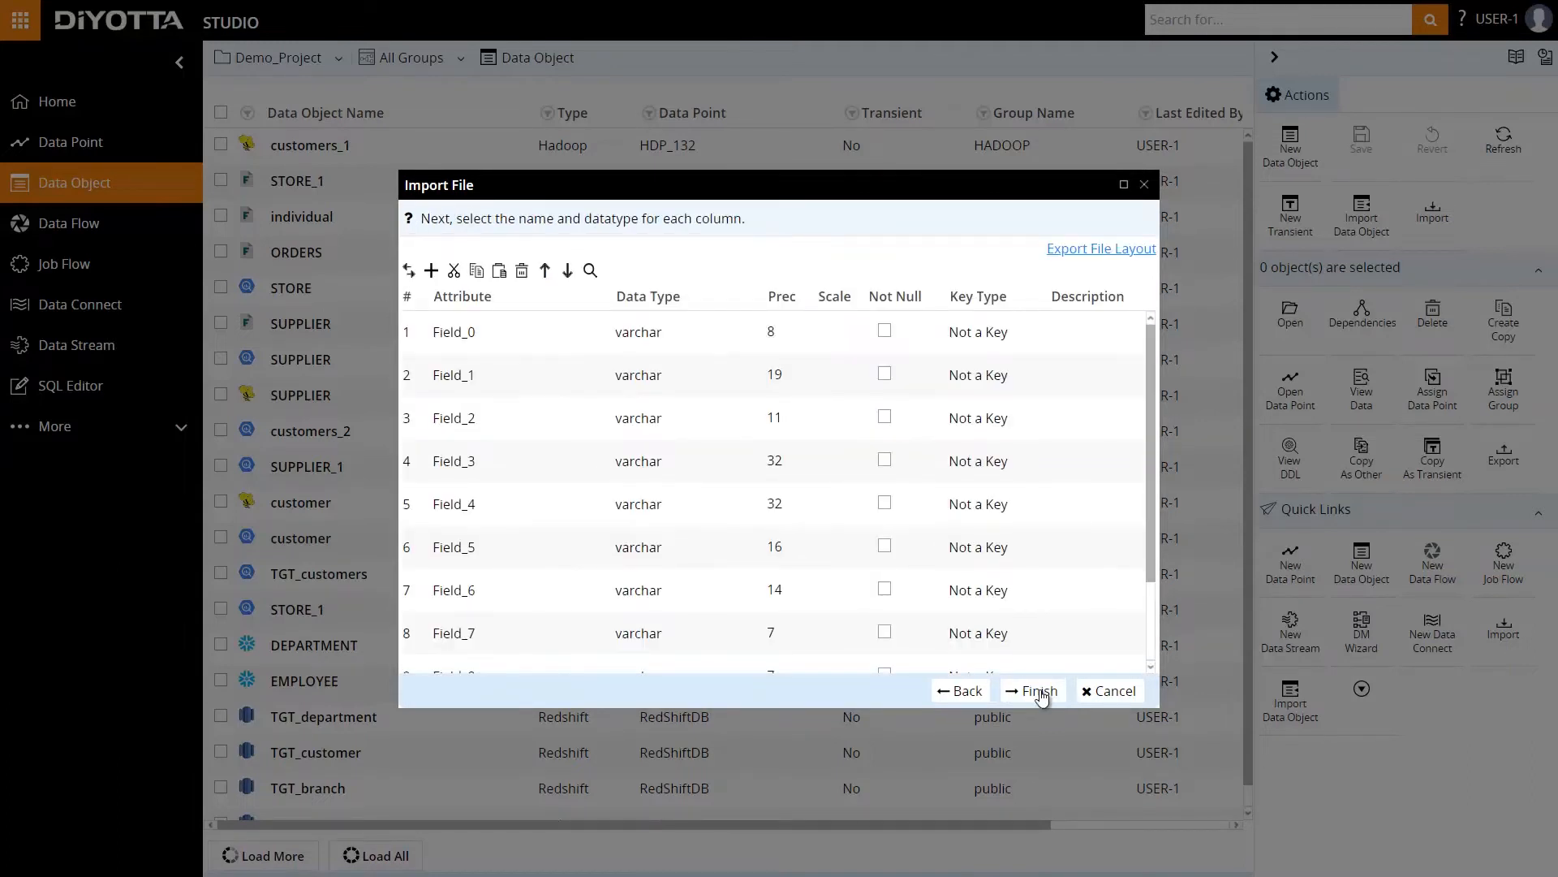
pyautogui.click(1042, 694)
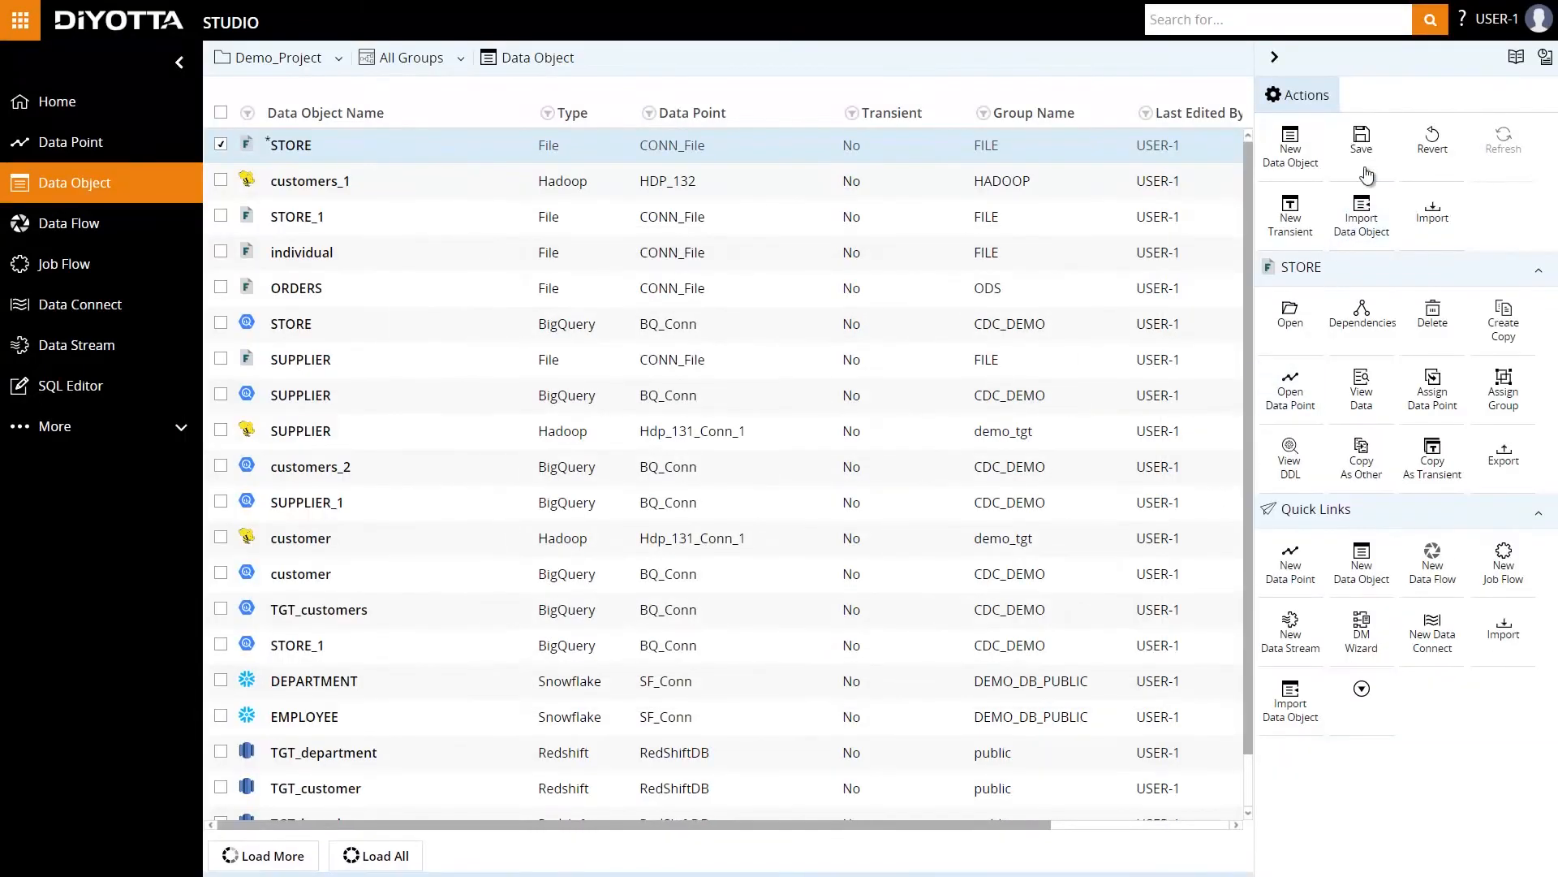
pyautogui.click(1364, 146)
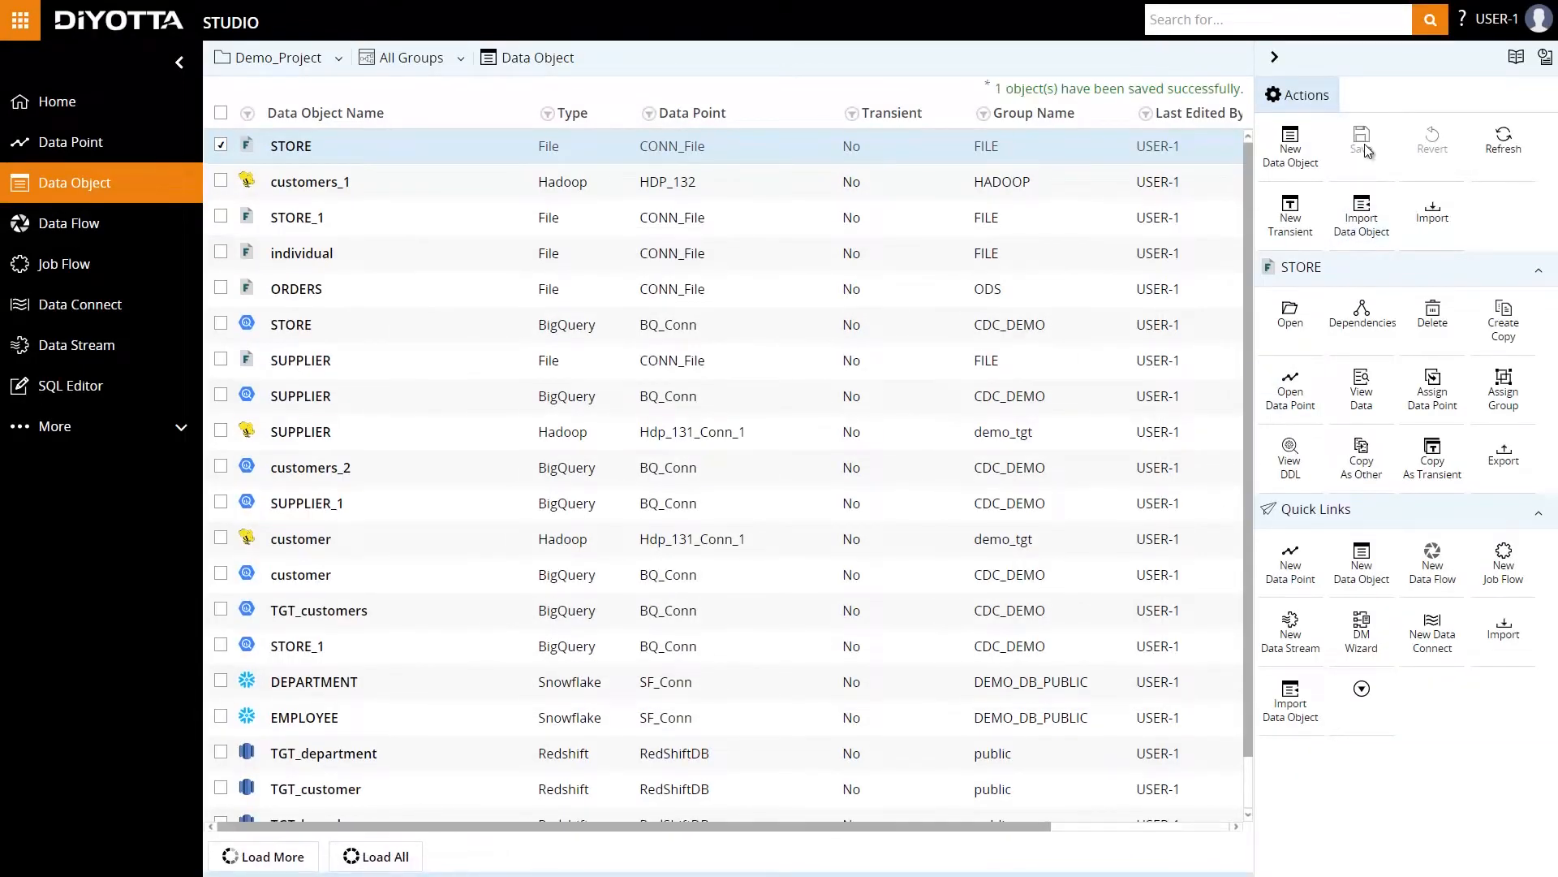
# Start a Hive data object import from the PVSN database of Hdp_131_Conn_1, keeping the default connection details.
pyautogui.click(1290, 692)
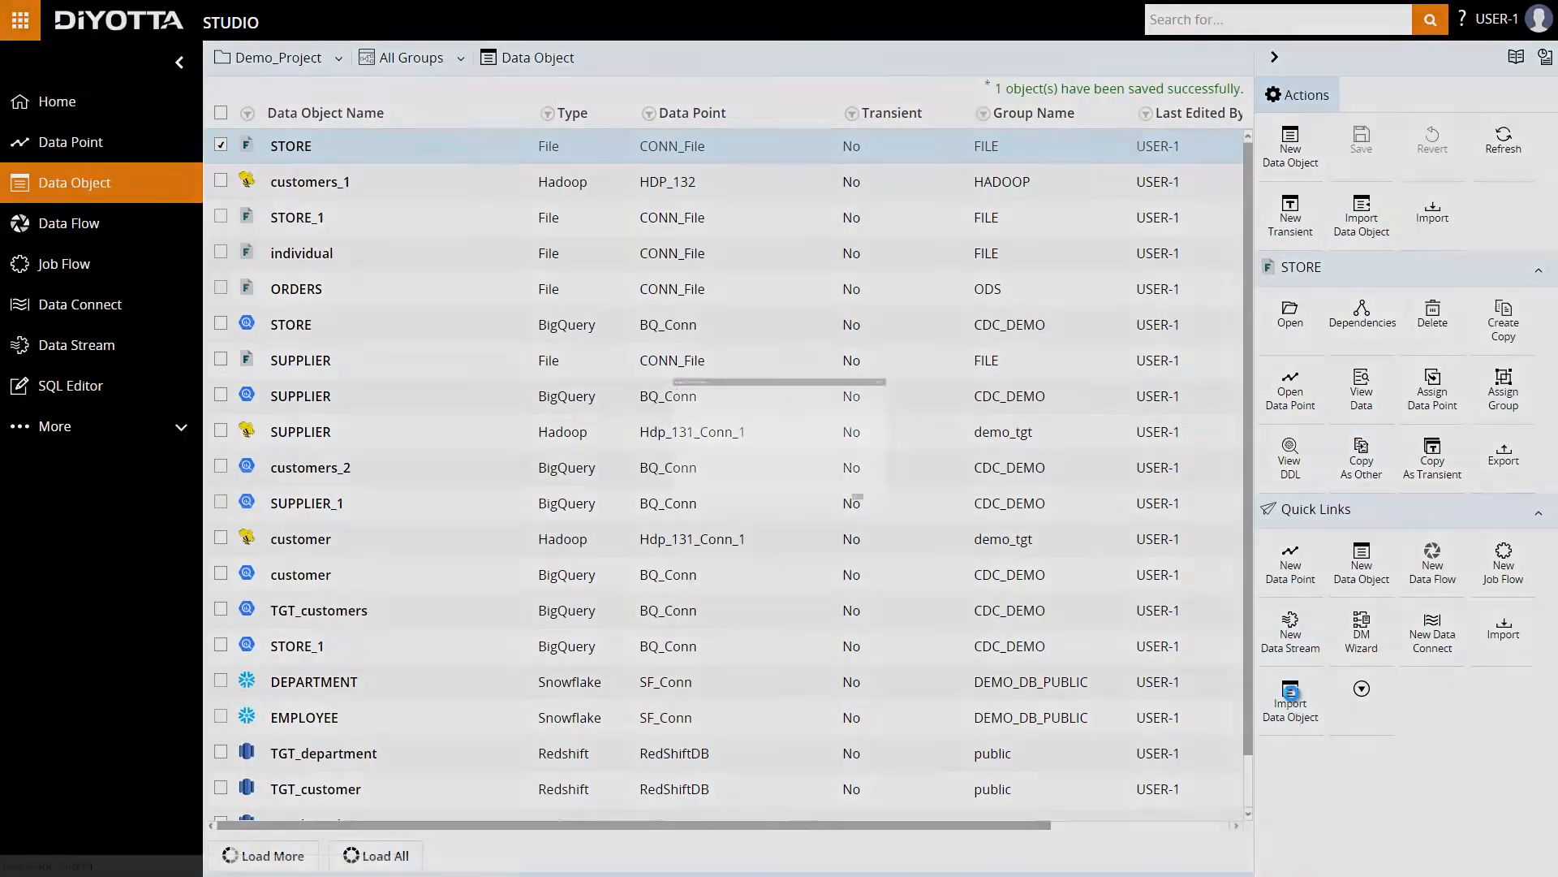
pyautogui.click(442, 398)
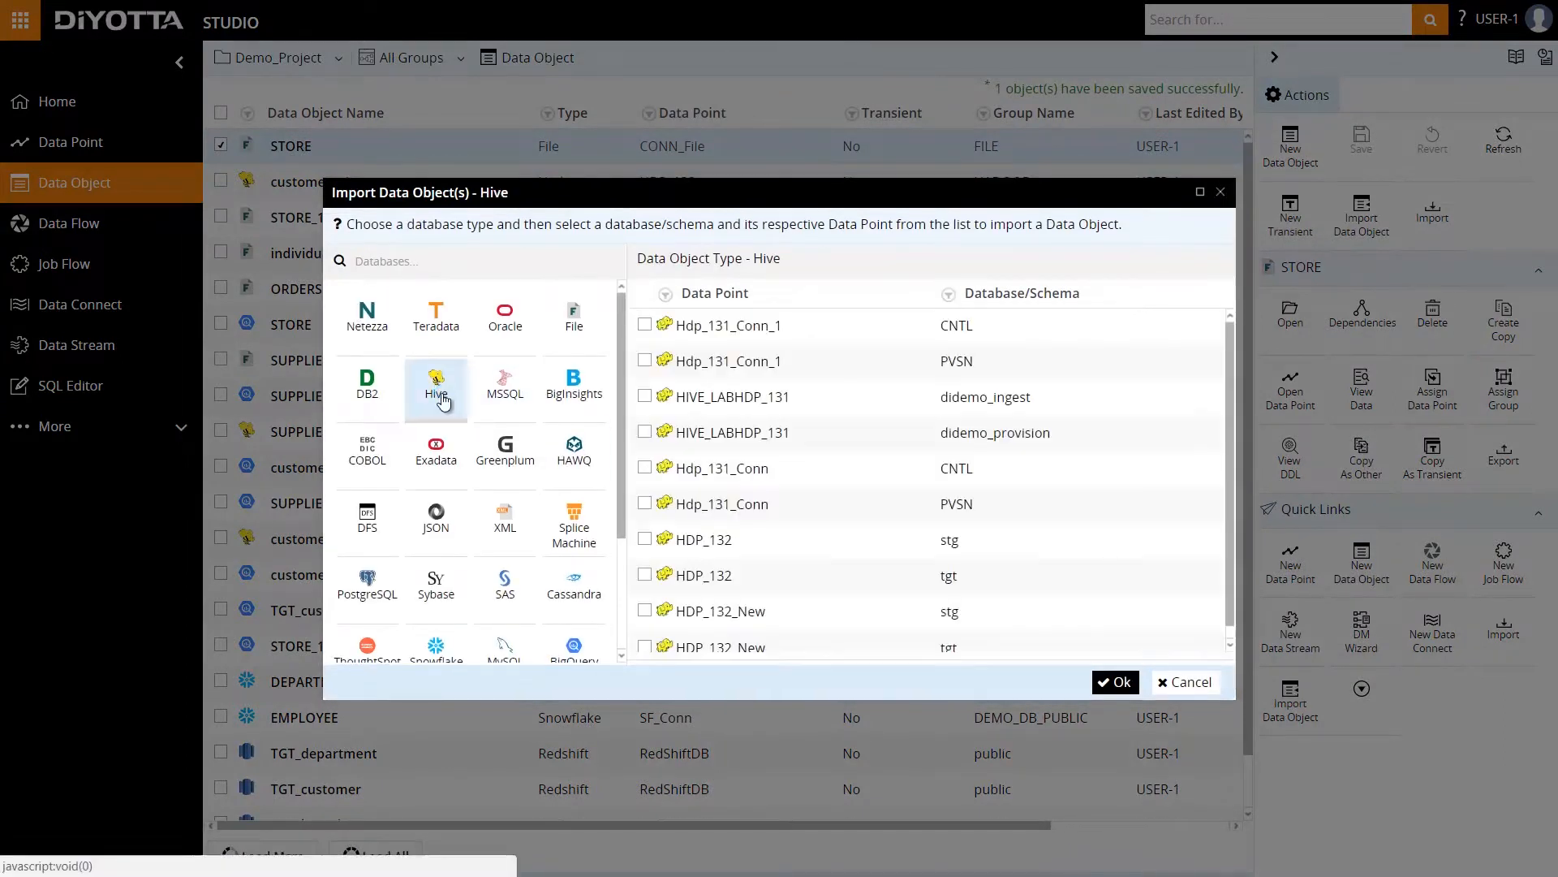
pyautogui.click(644, 360)
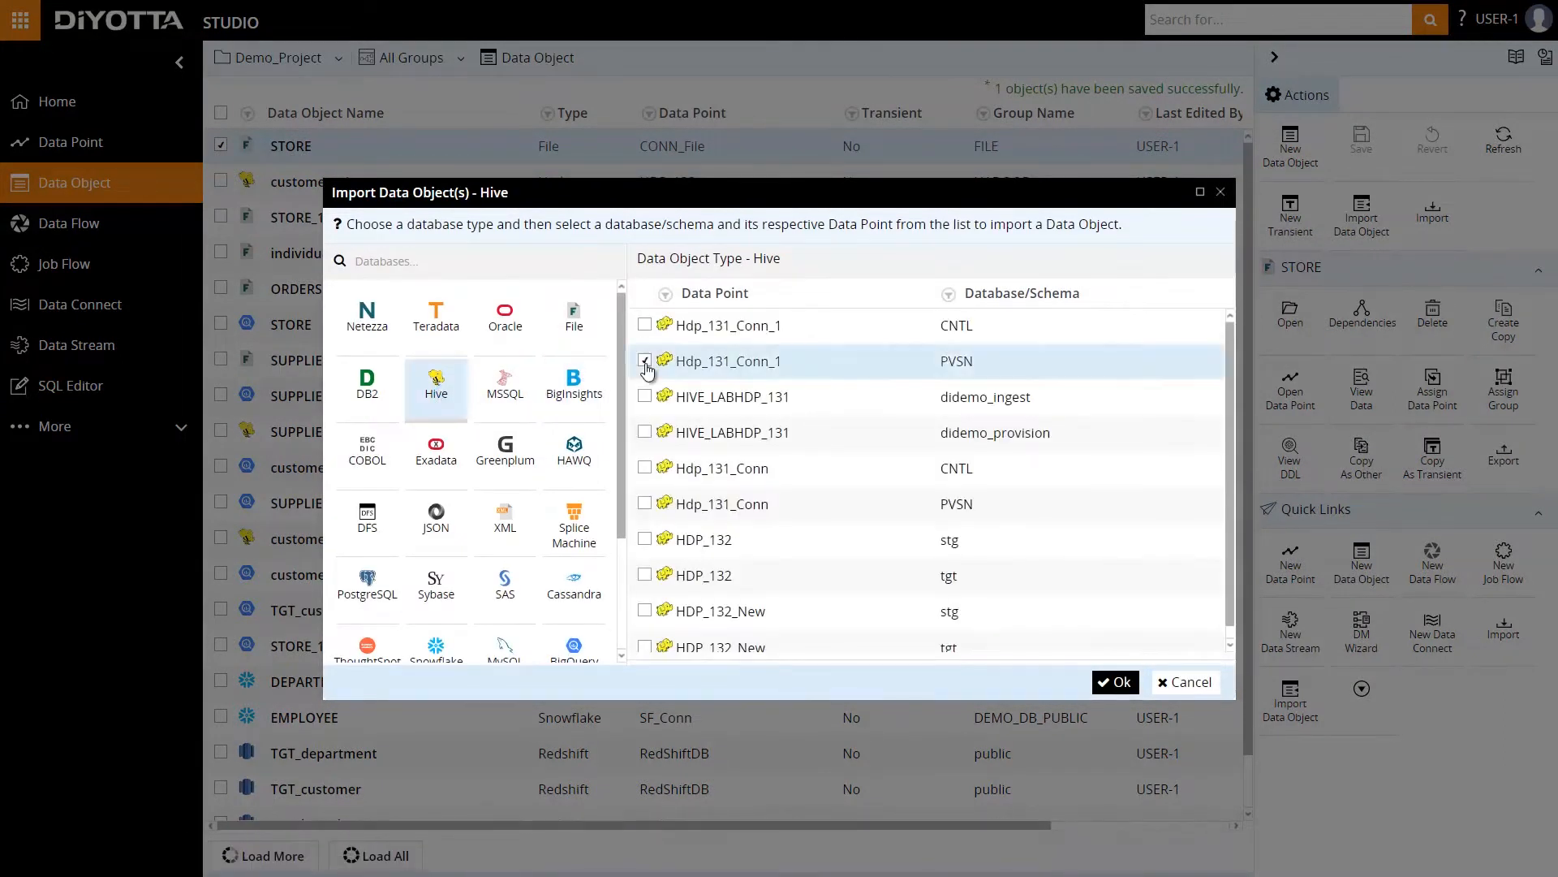
pyautogui.click(1113, 681)
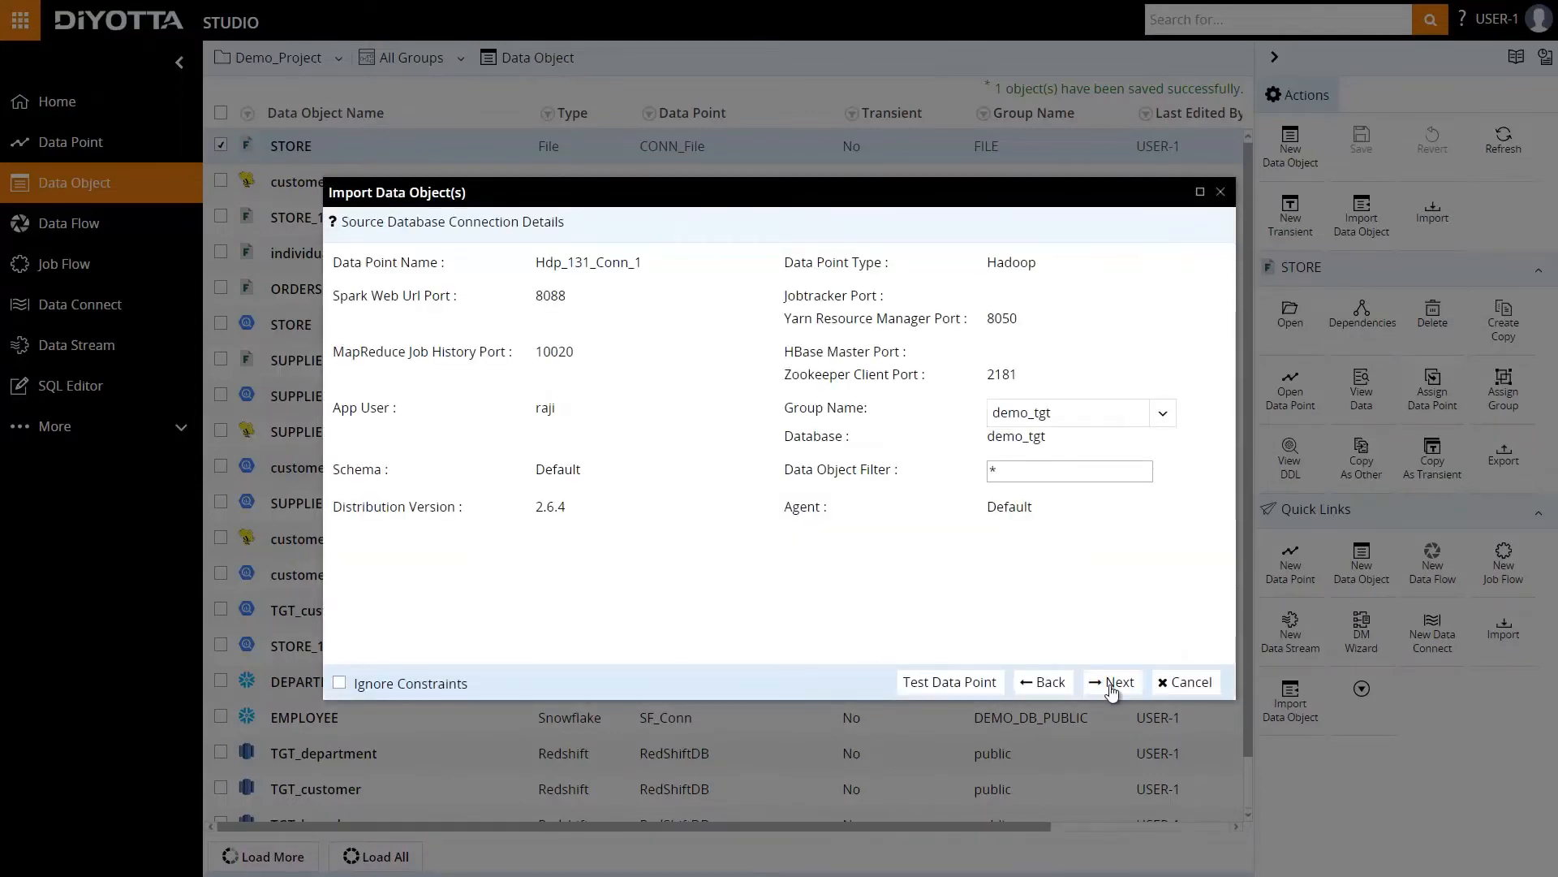
pyautogui.click(1112, 686)
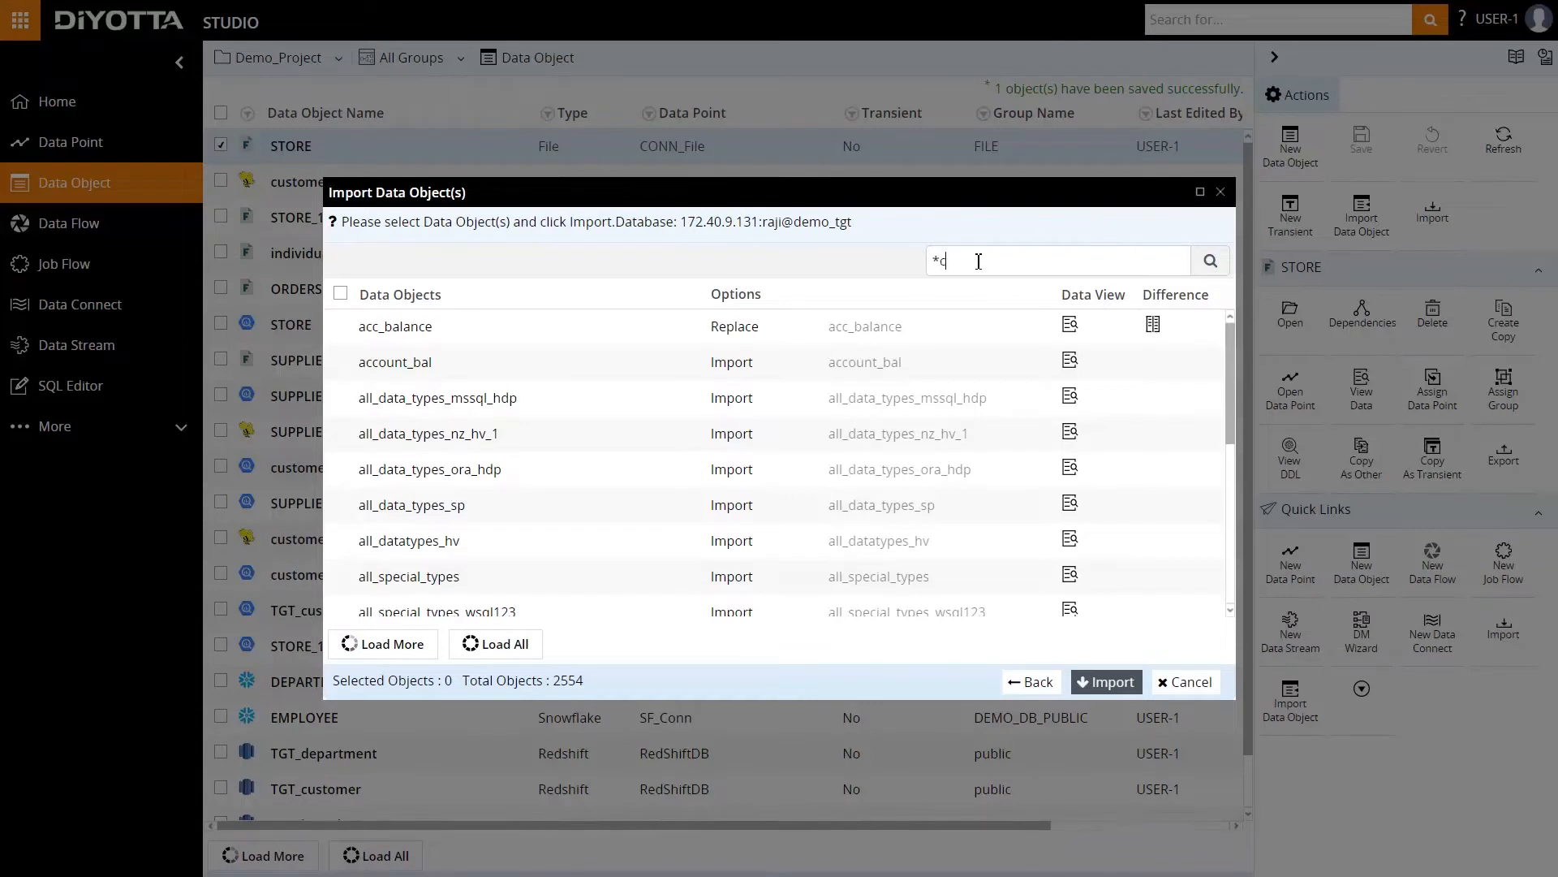
# Filter the Hive objects by *customer, import the customer table with the Replace option, and save it.
pyautogui.press('Return')
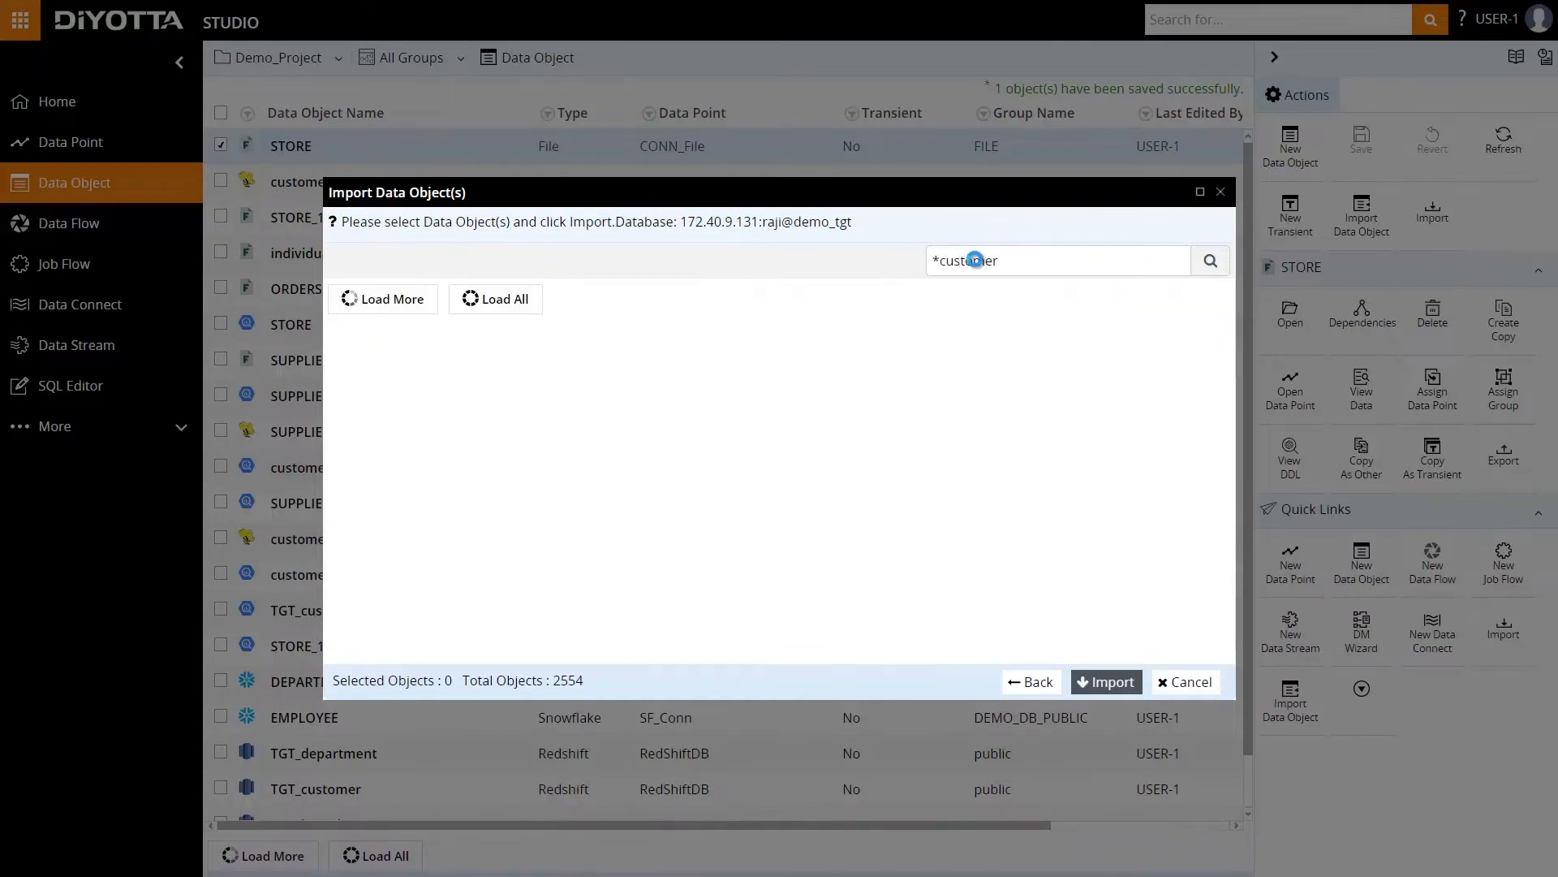
pyautogui.click(341, 329)
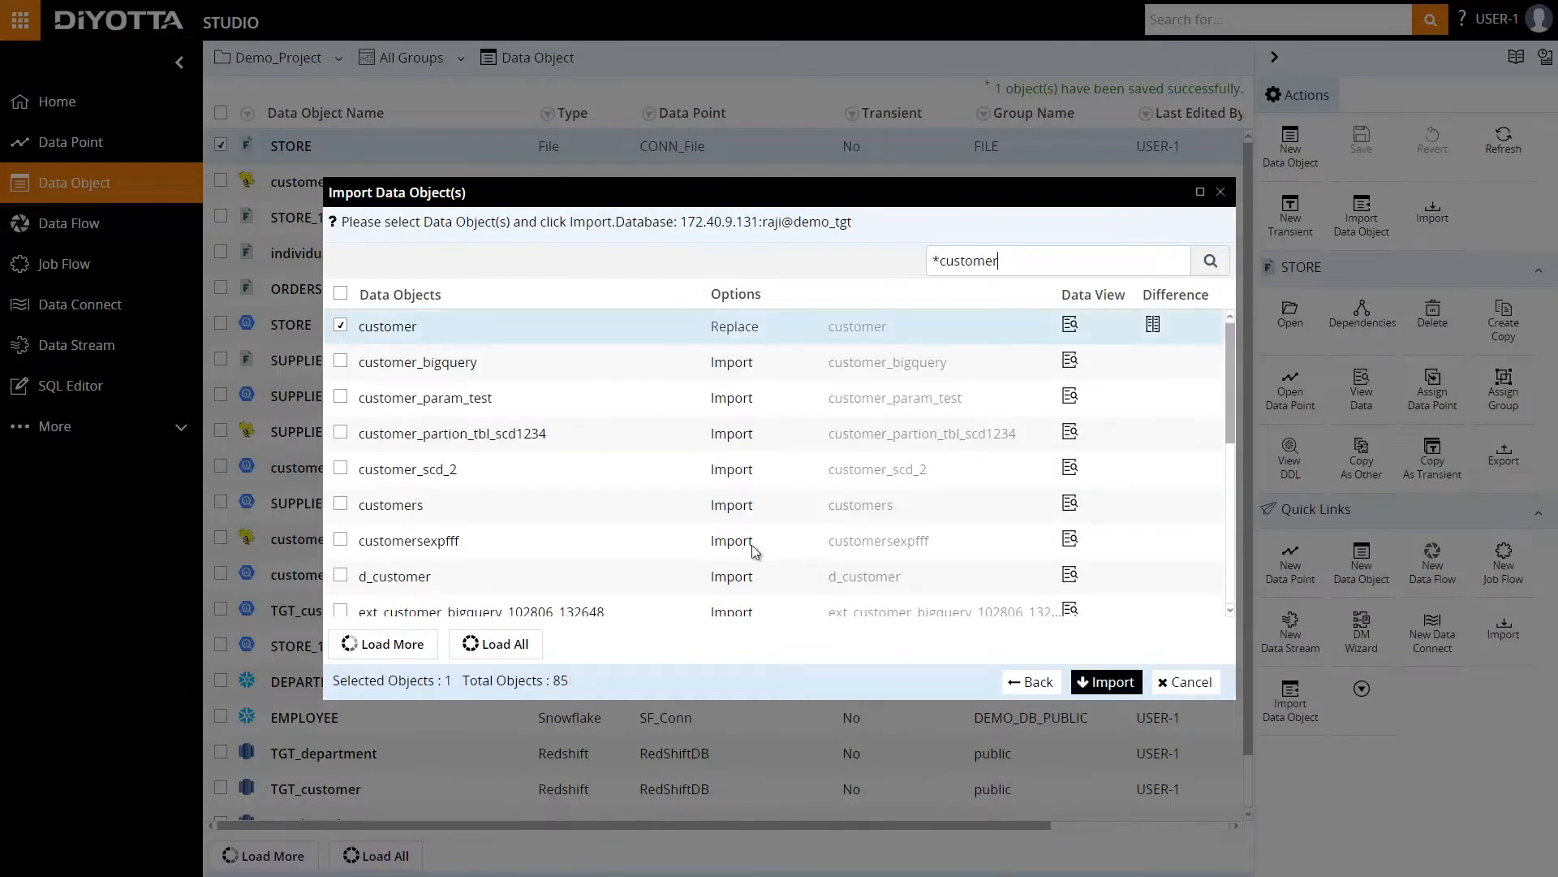
pyautogui.click(1105, 681)
pyautogui.click(1071, 576)
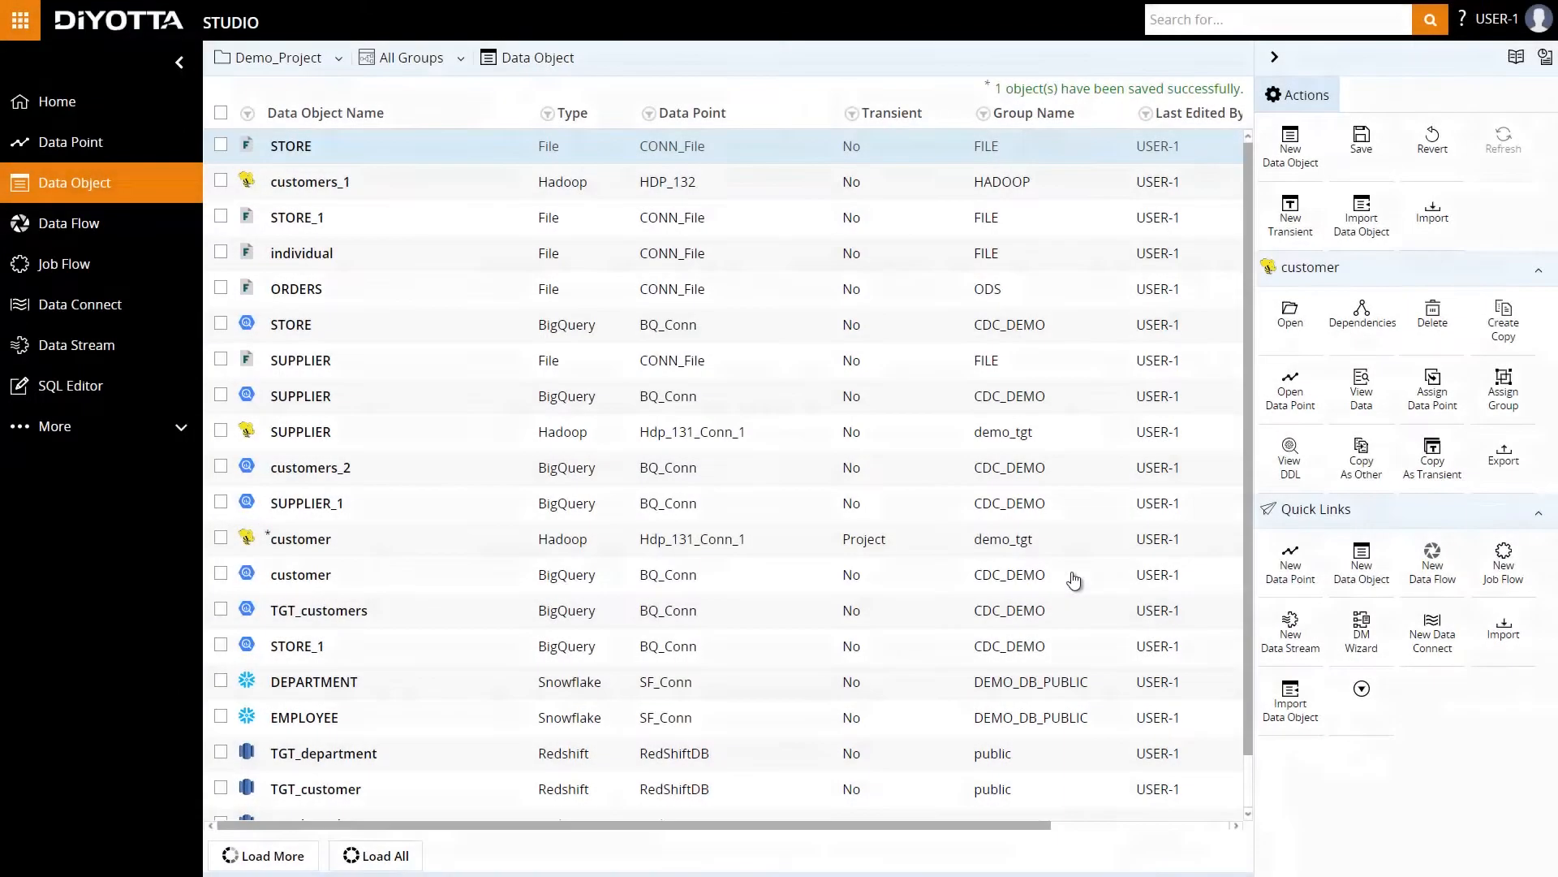
pyautogui.click(1361, 144)
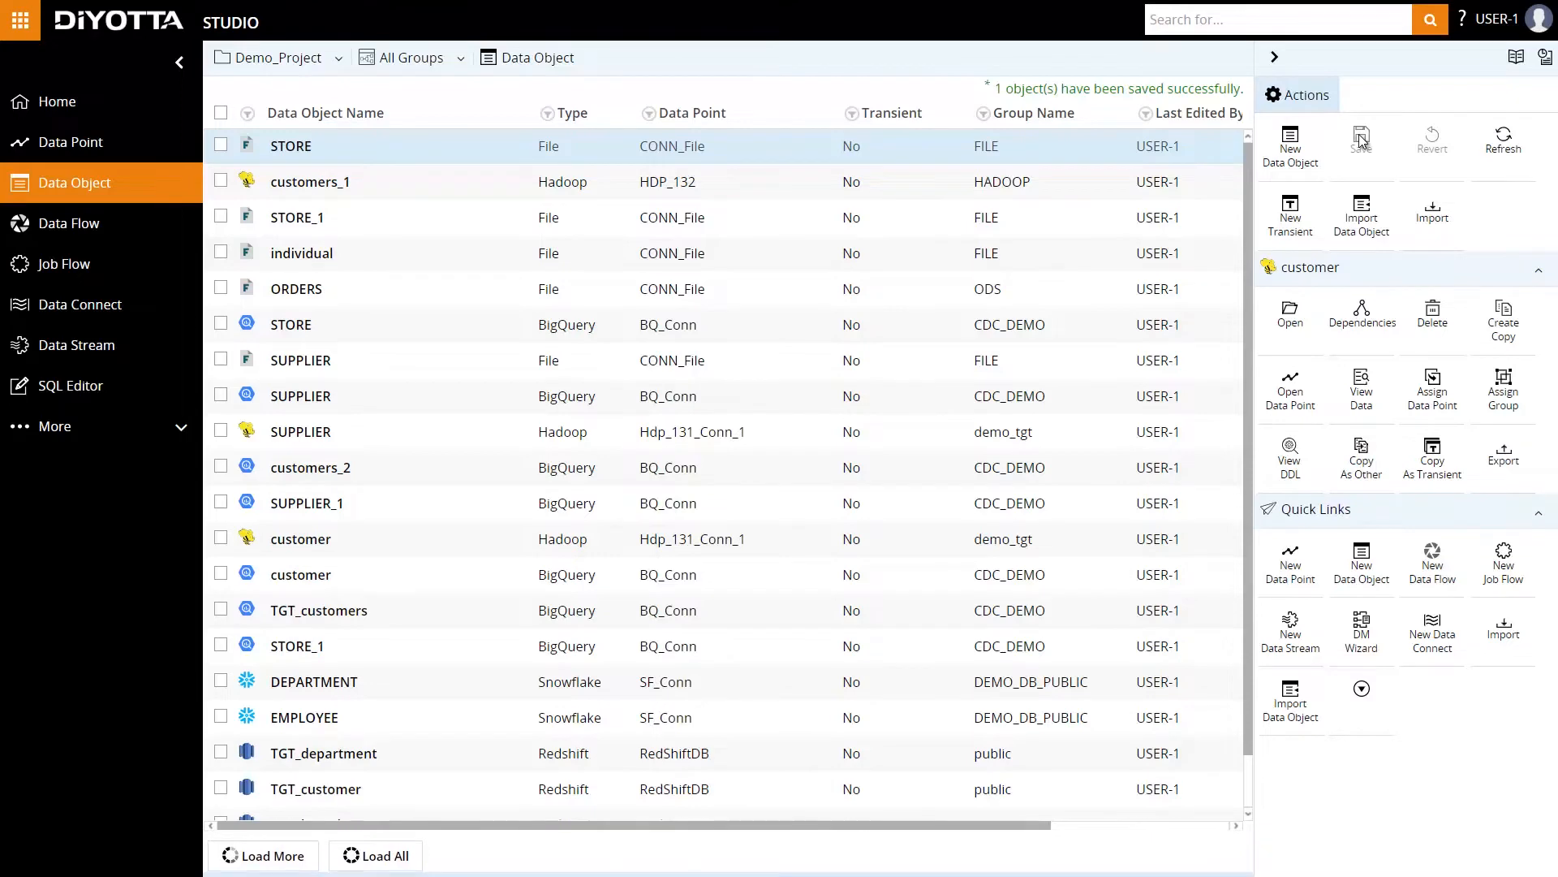
# Create a new data flow in Layer_1 with BQ_Conn as its native data point, keeping the proposed name.
pyautogui.click(101, 225)
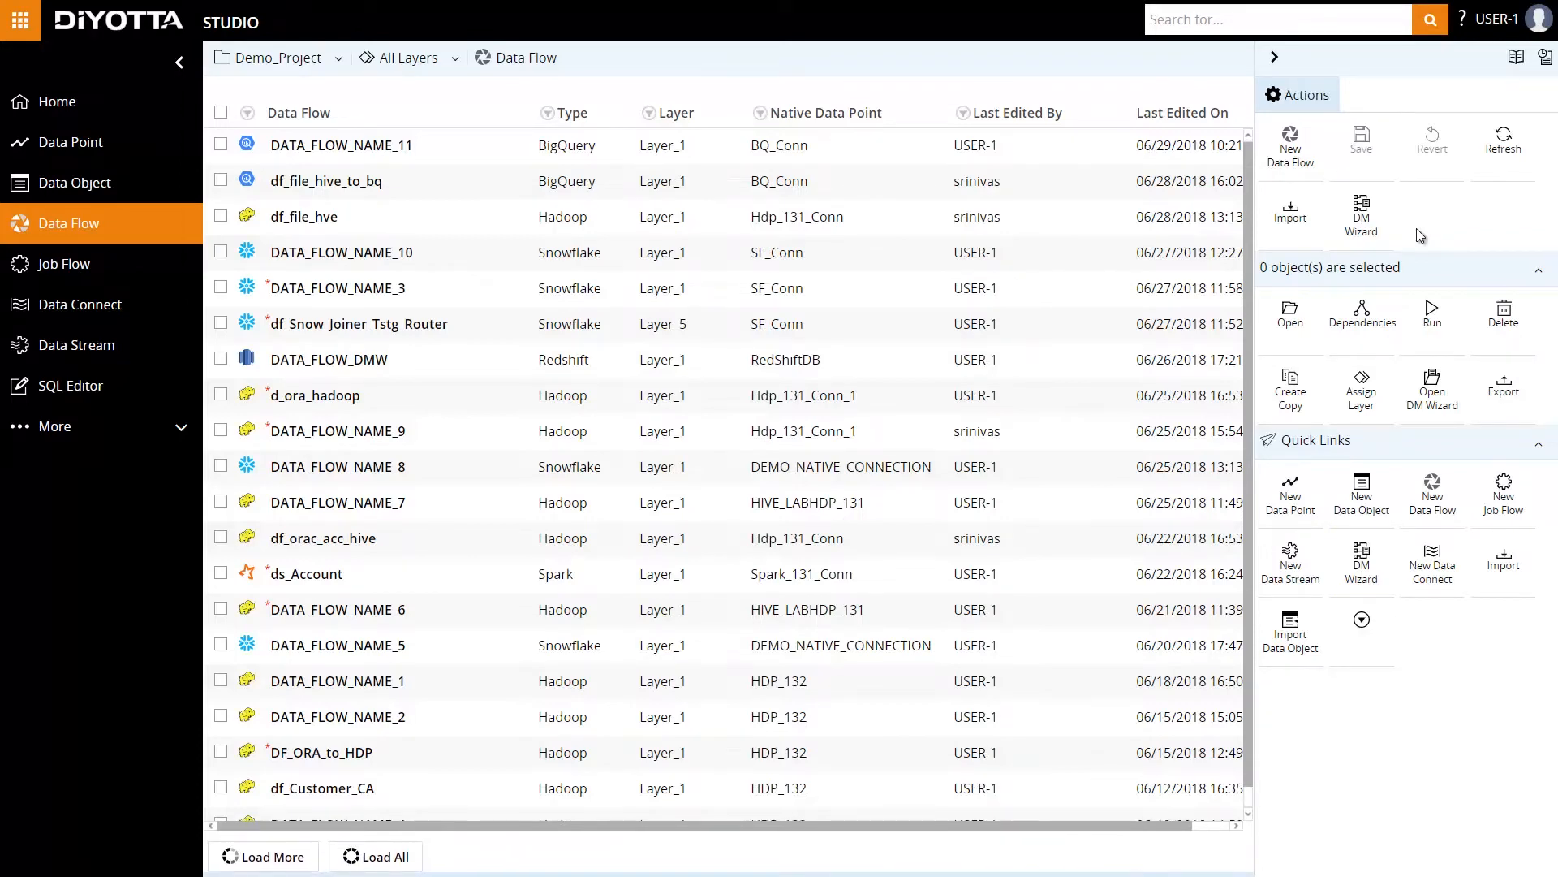
pyautogui.click(1289, 154)
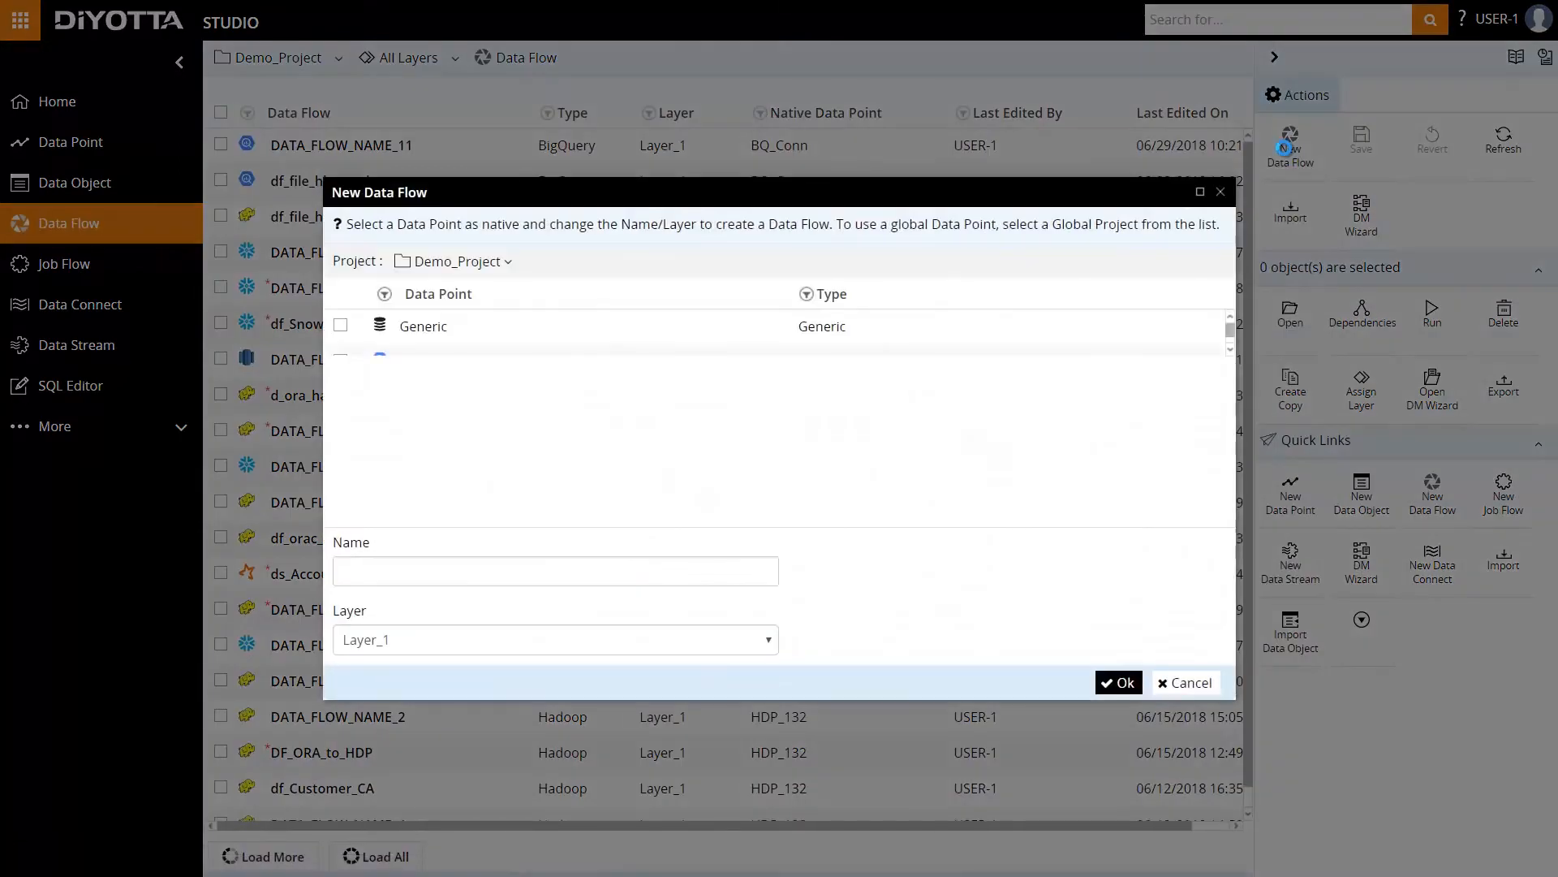
pyautogui.click(341, 361)
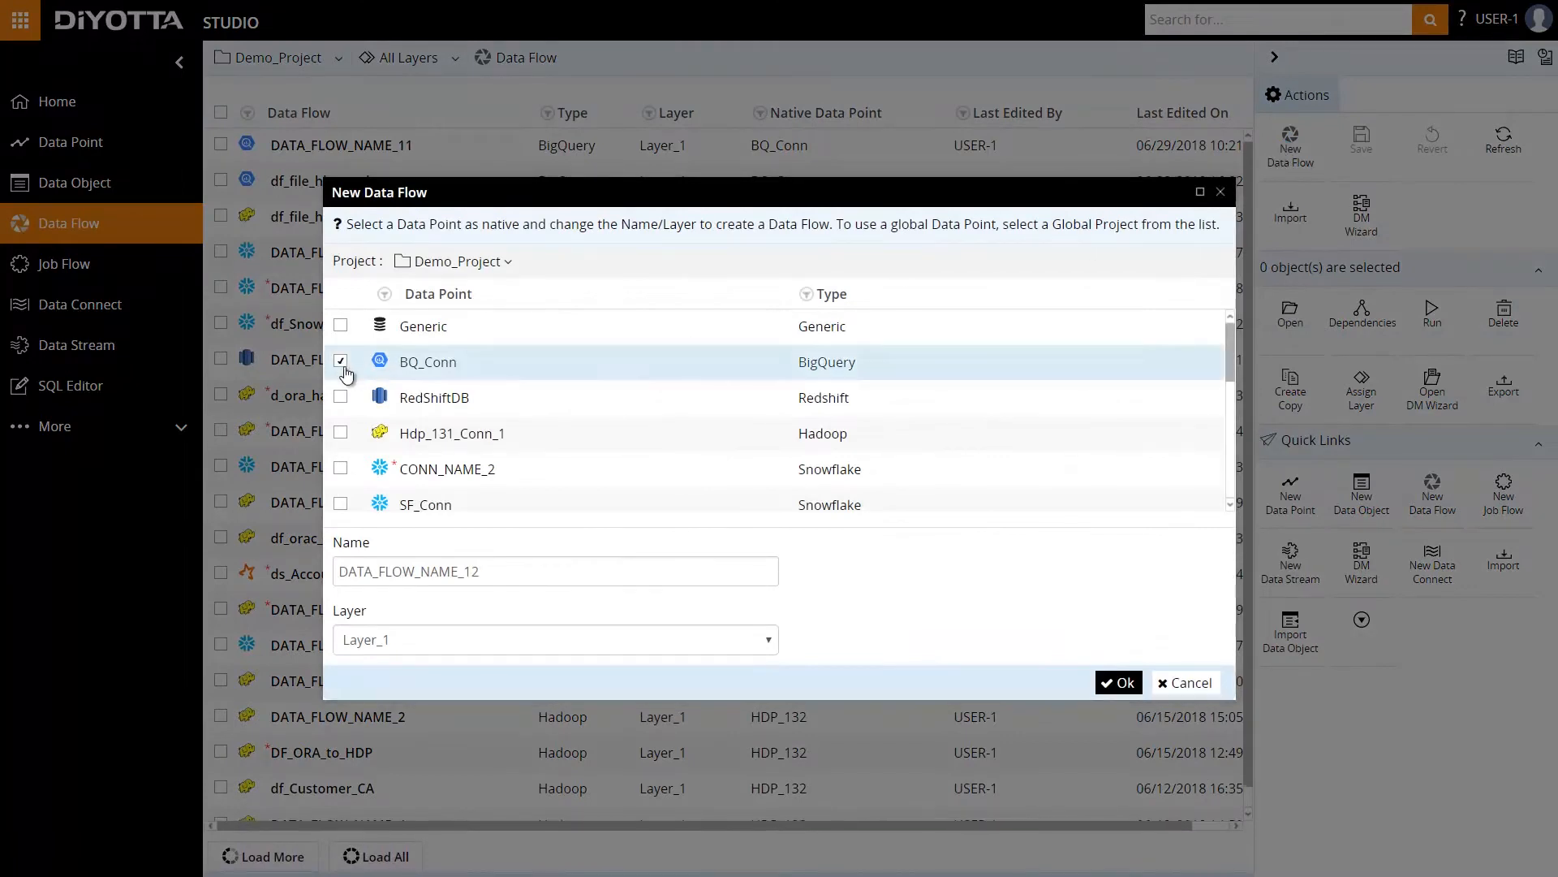
pyautogui.click(1121, 685)
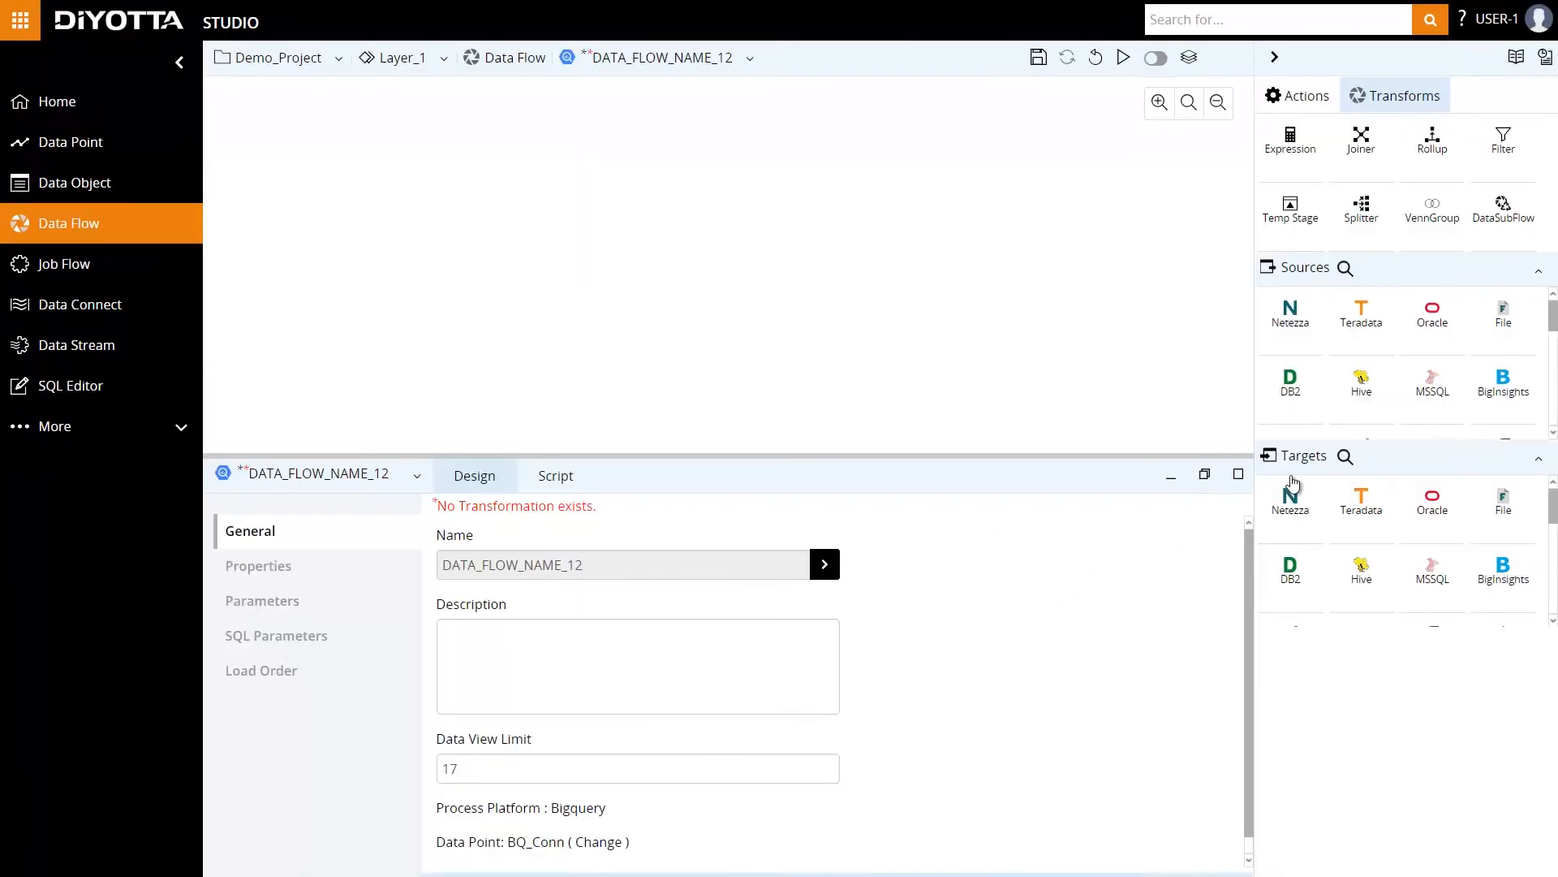
# Add the STORE file object from CONN_File to the data flow as a source.
pyautogui.moveTo(1495, 335); pyautogui.dragTo(439, 200)
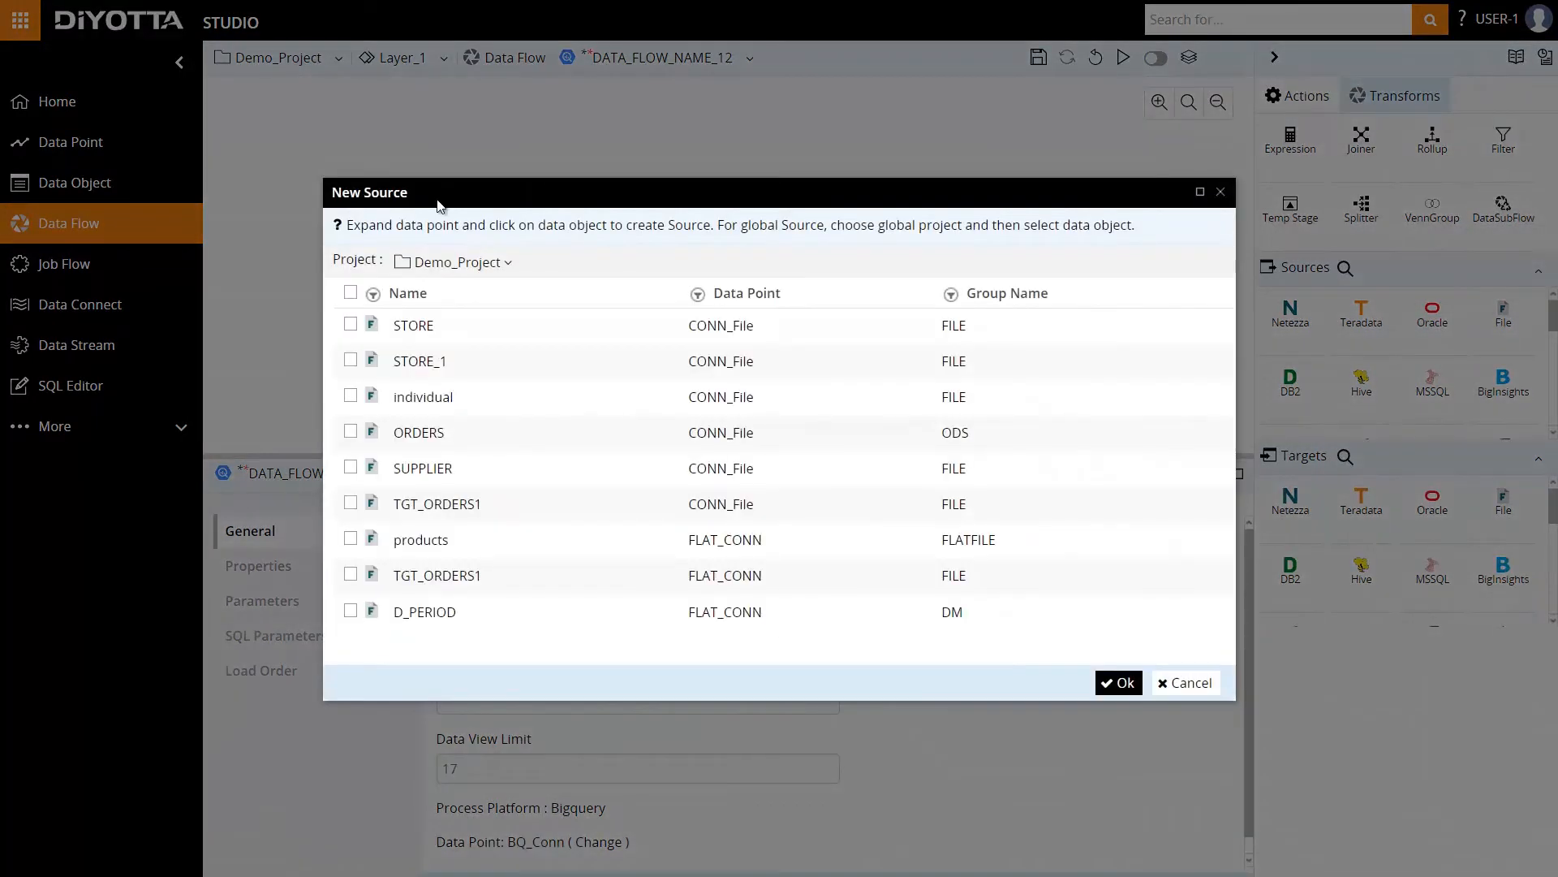
pyautogui.click(350, 327)
pyautogui.click(1119, 684)
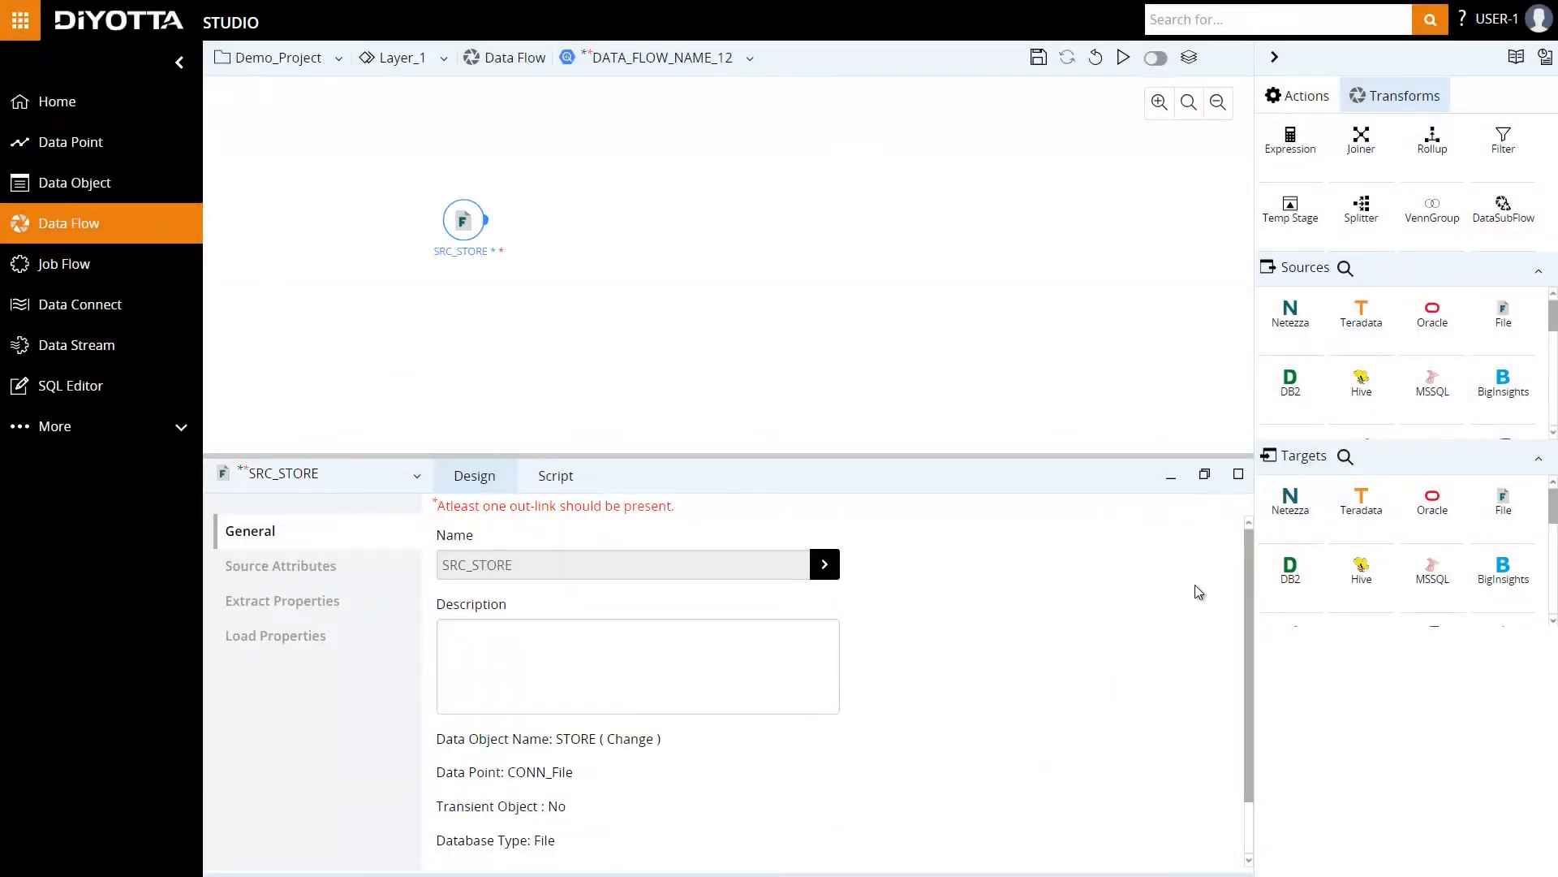
# Add the Hive customer object from Hdp_131_Conn_1 as a second source below the STORE source.
pyautogui.moveTo(1361, 382); pyautogui.dragTo(445, 353)
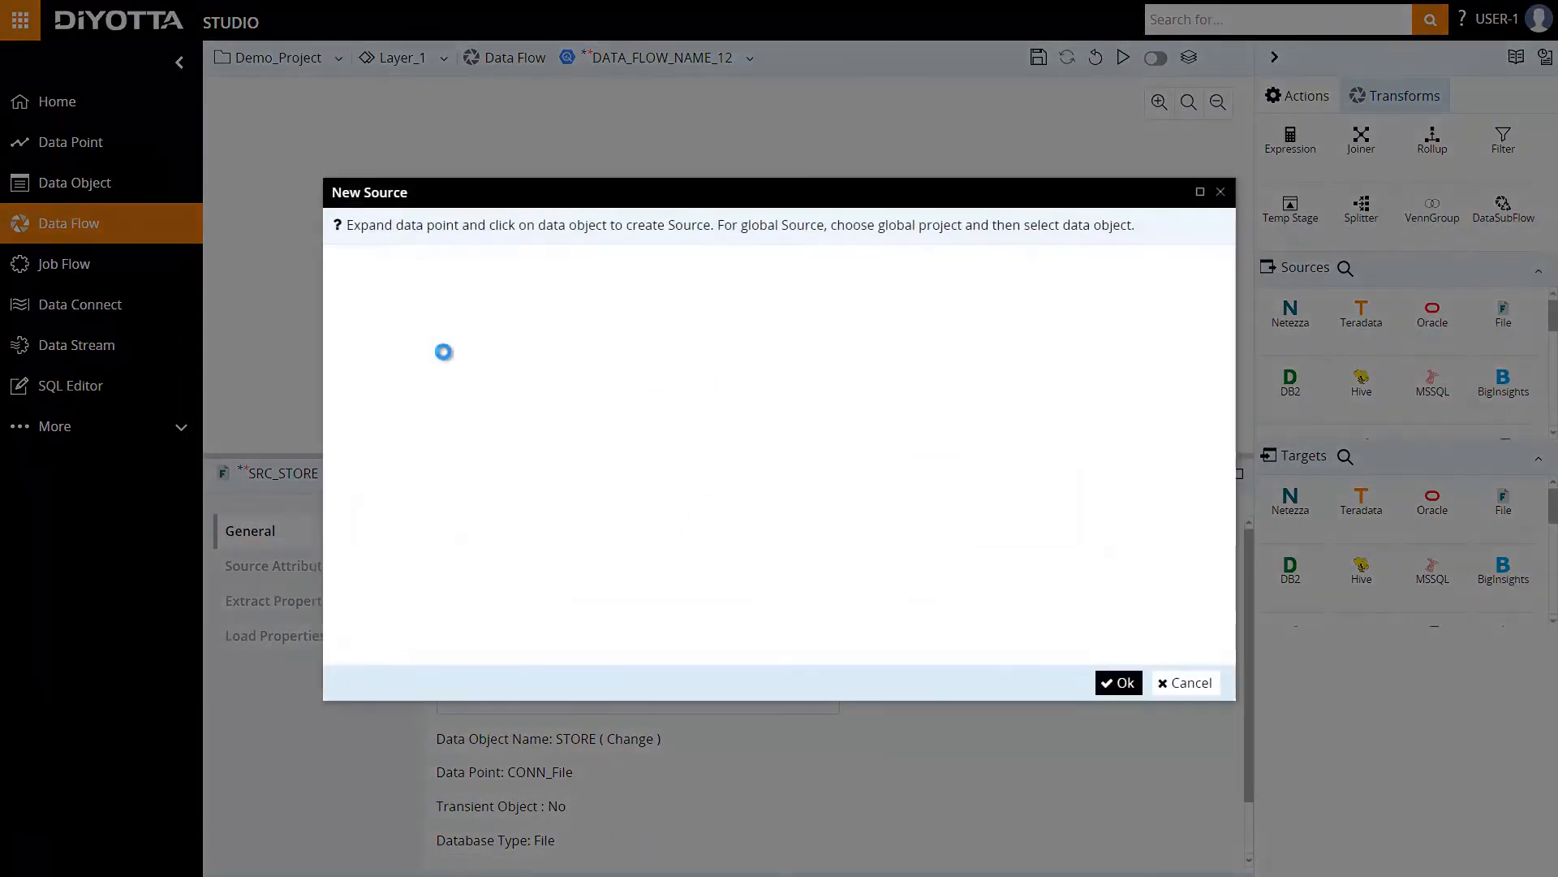
pyautogui.click(351, 324)
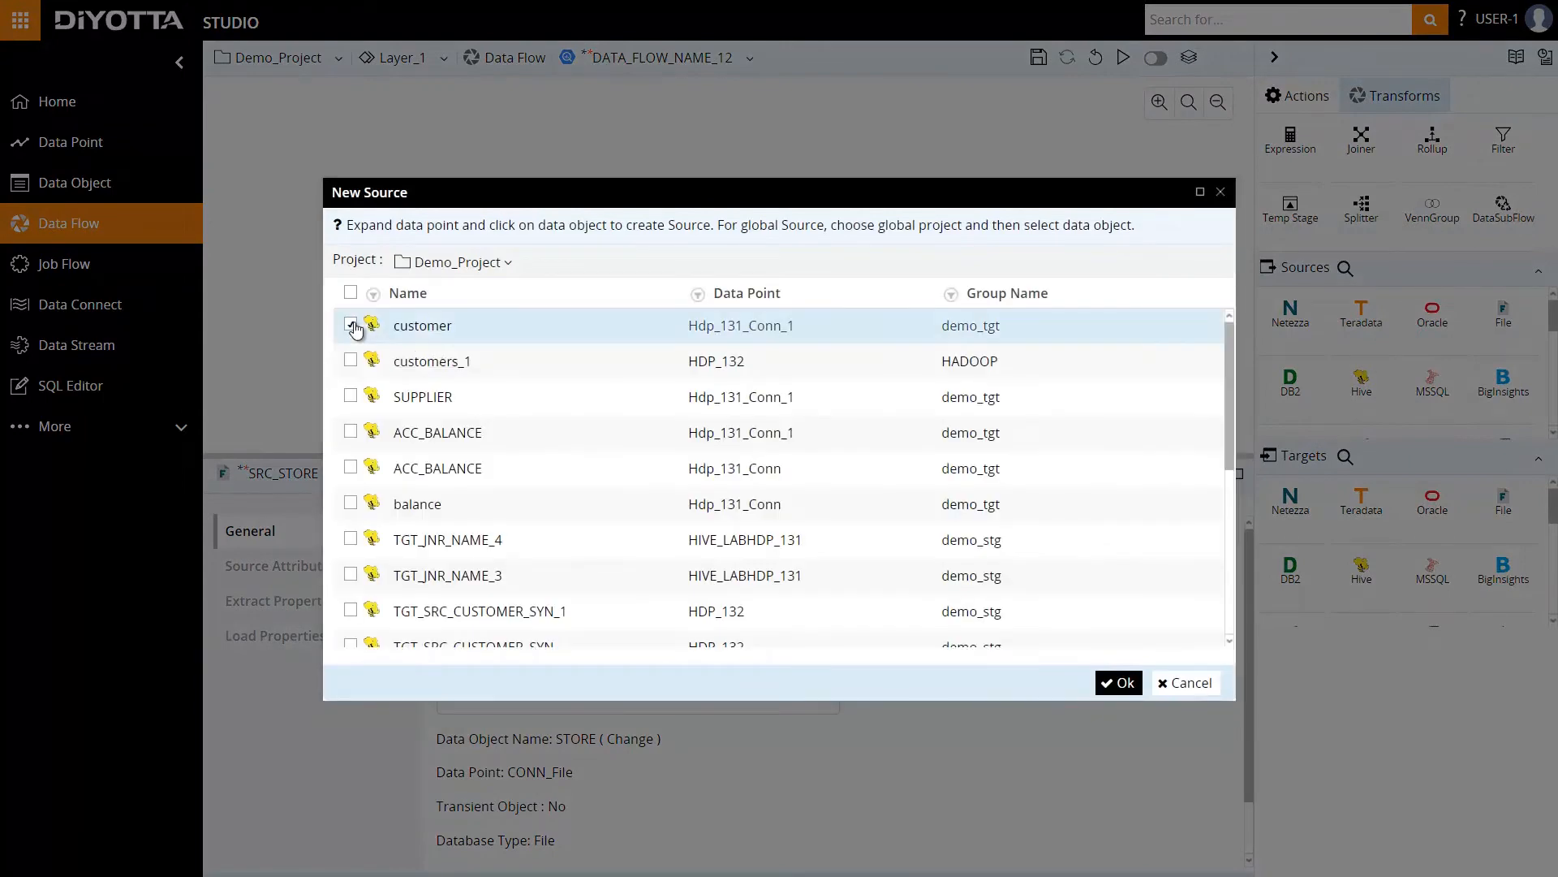
pyautogui.click(1120, 683)
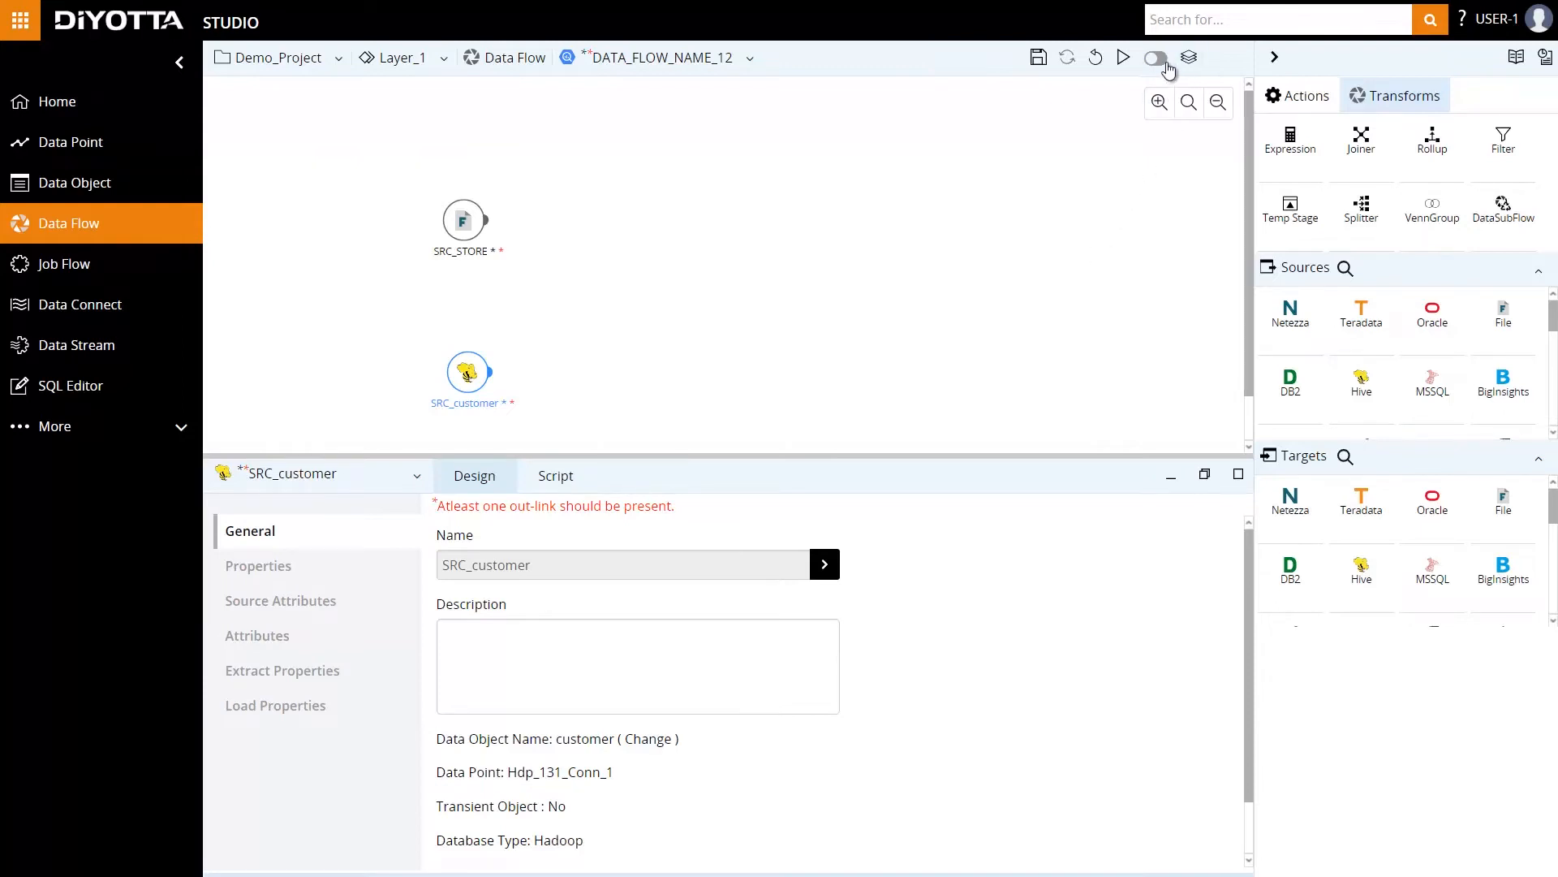
# Turn on interactive mode for the data flow and preview the customer source's data.
pyautogui.click(1157, 59)
pyautogui.click(633, 477)
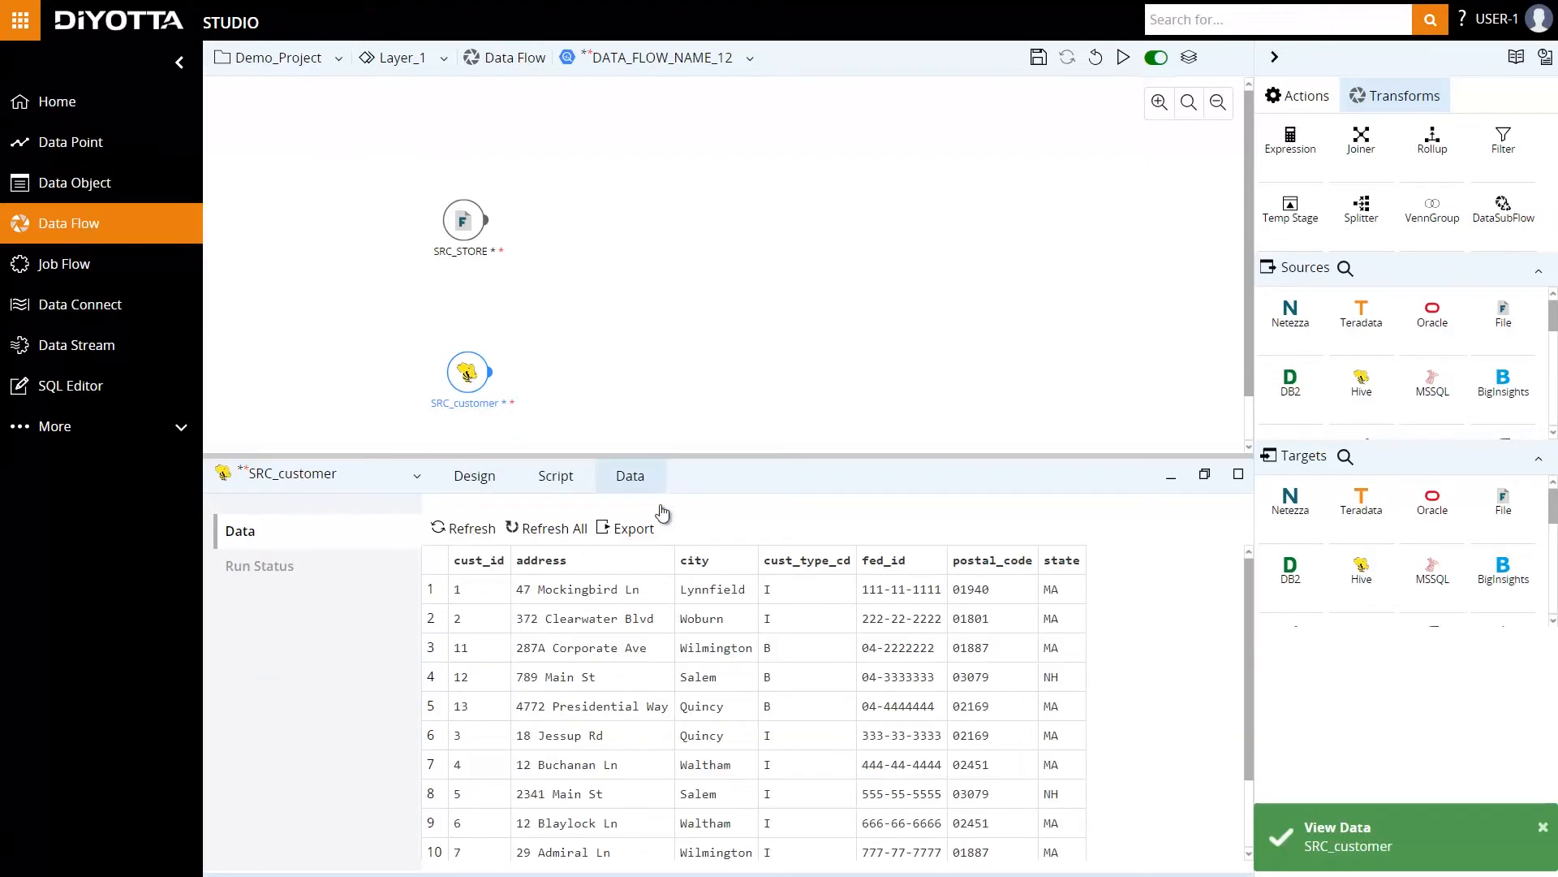
pyautogui.scroll(-2, 818, 747)
pyautogui.scroll(1, 817, 747)
pyautogui.scroll(1, 818, 747)
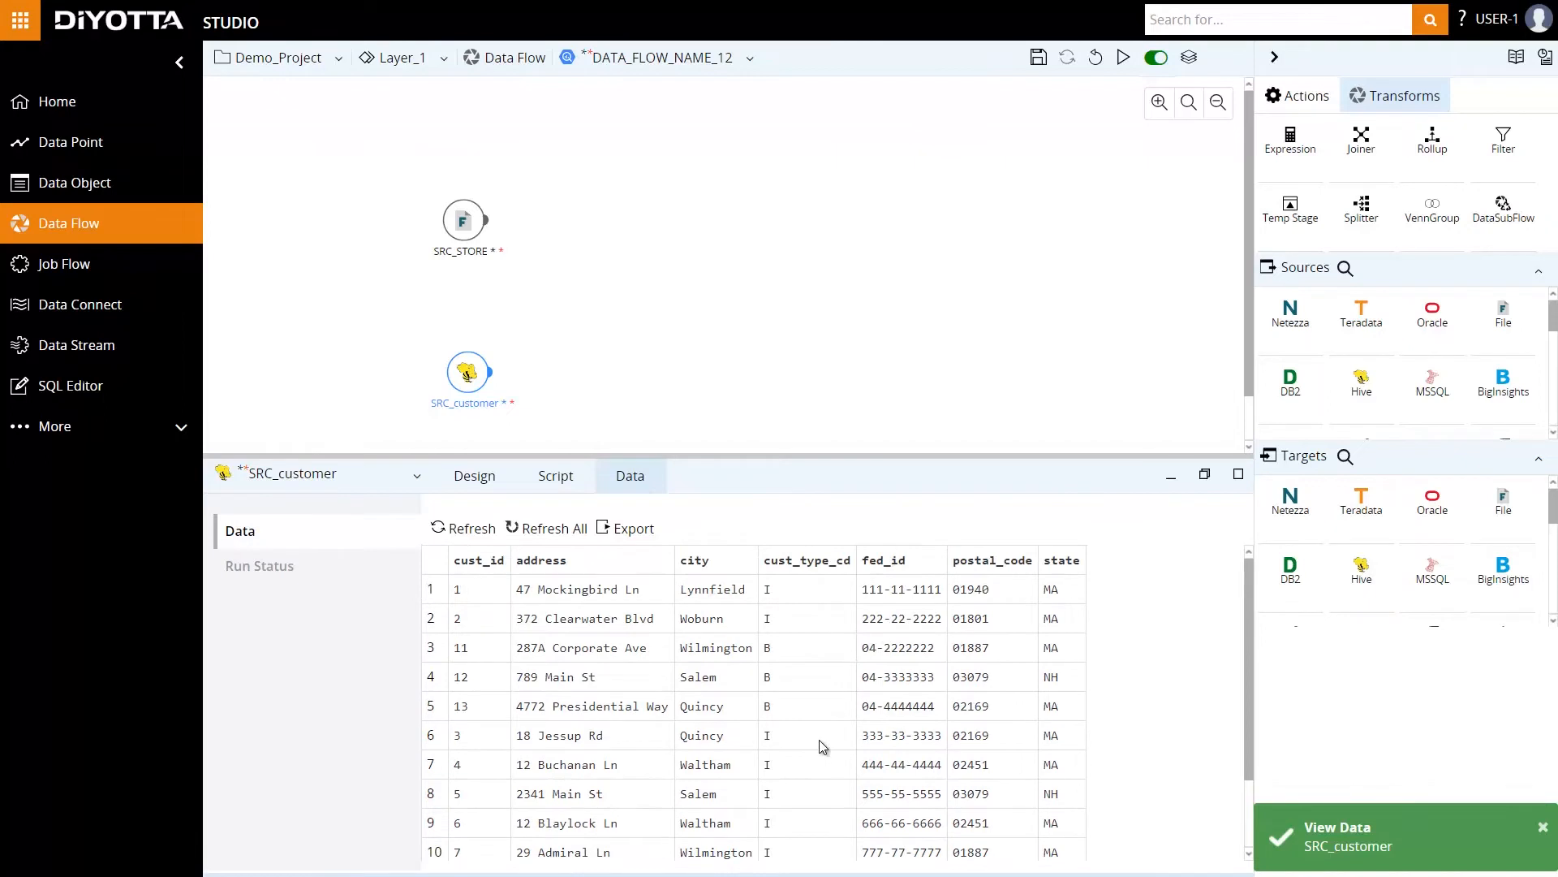
pyautogui.click(1542, 829)
pyautogui.click(477, 477)
pyautogui.click(881, 408)
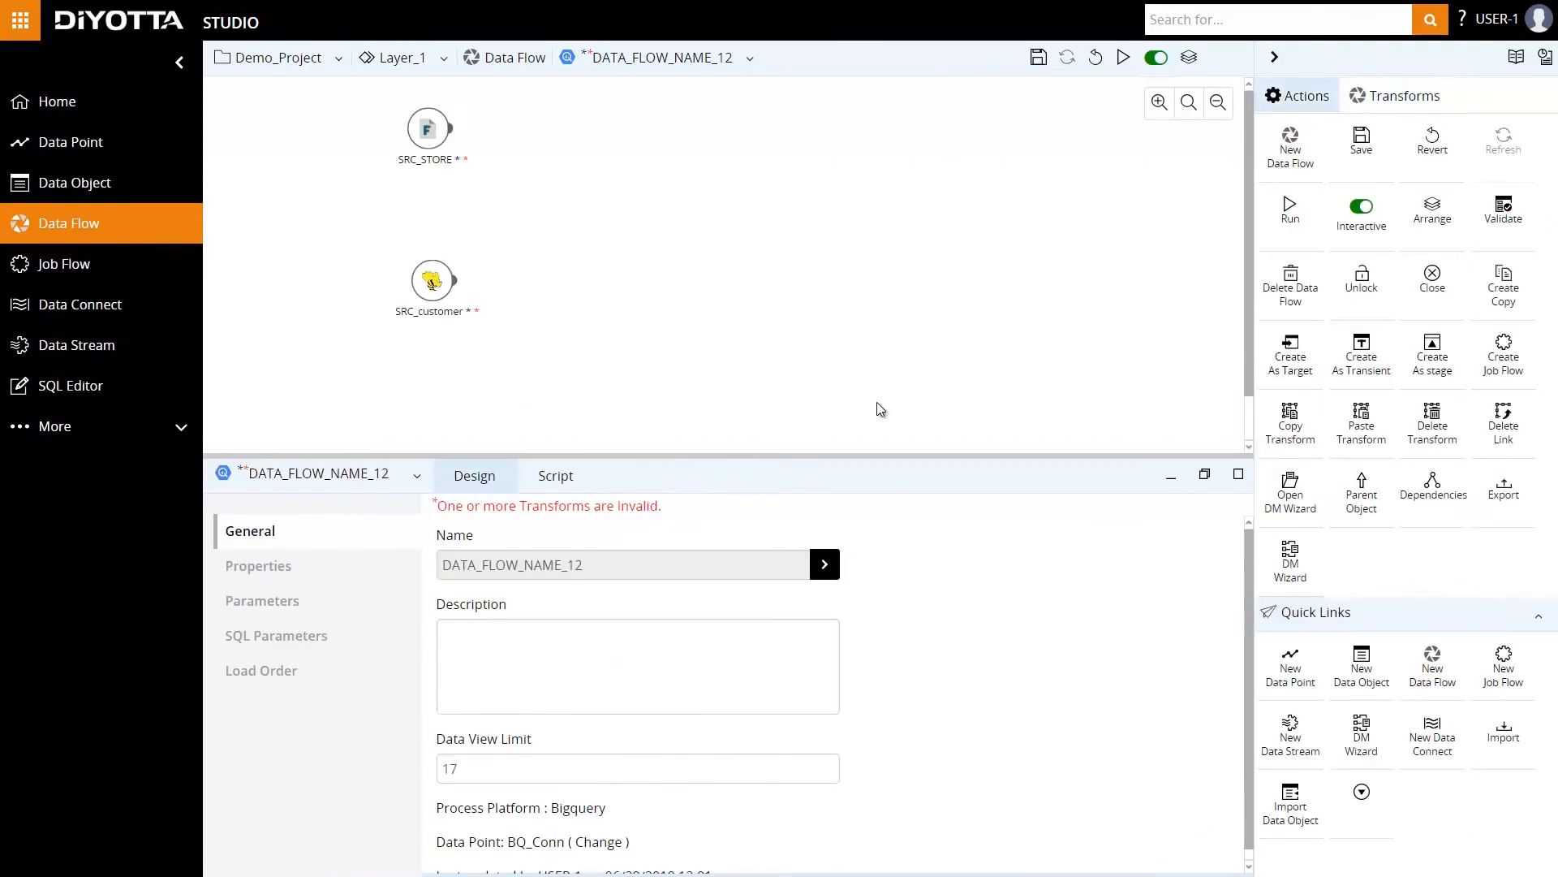
# Create a BigQuery target for the STORE source in BQ_Conn's demo dataset, keeping the proposed names and group.
pyautogui.click(428, 128)
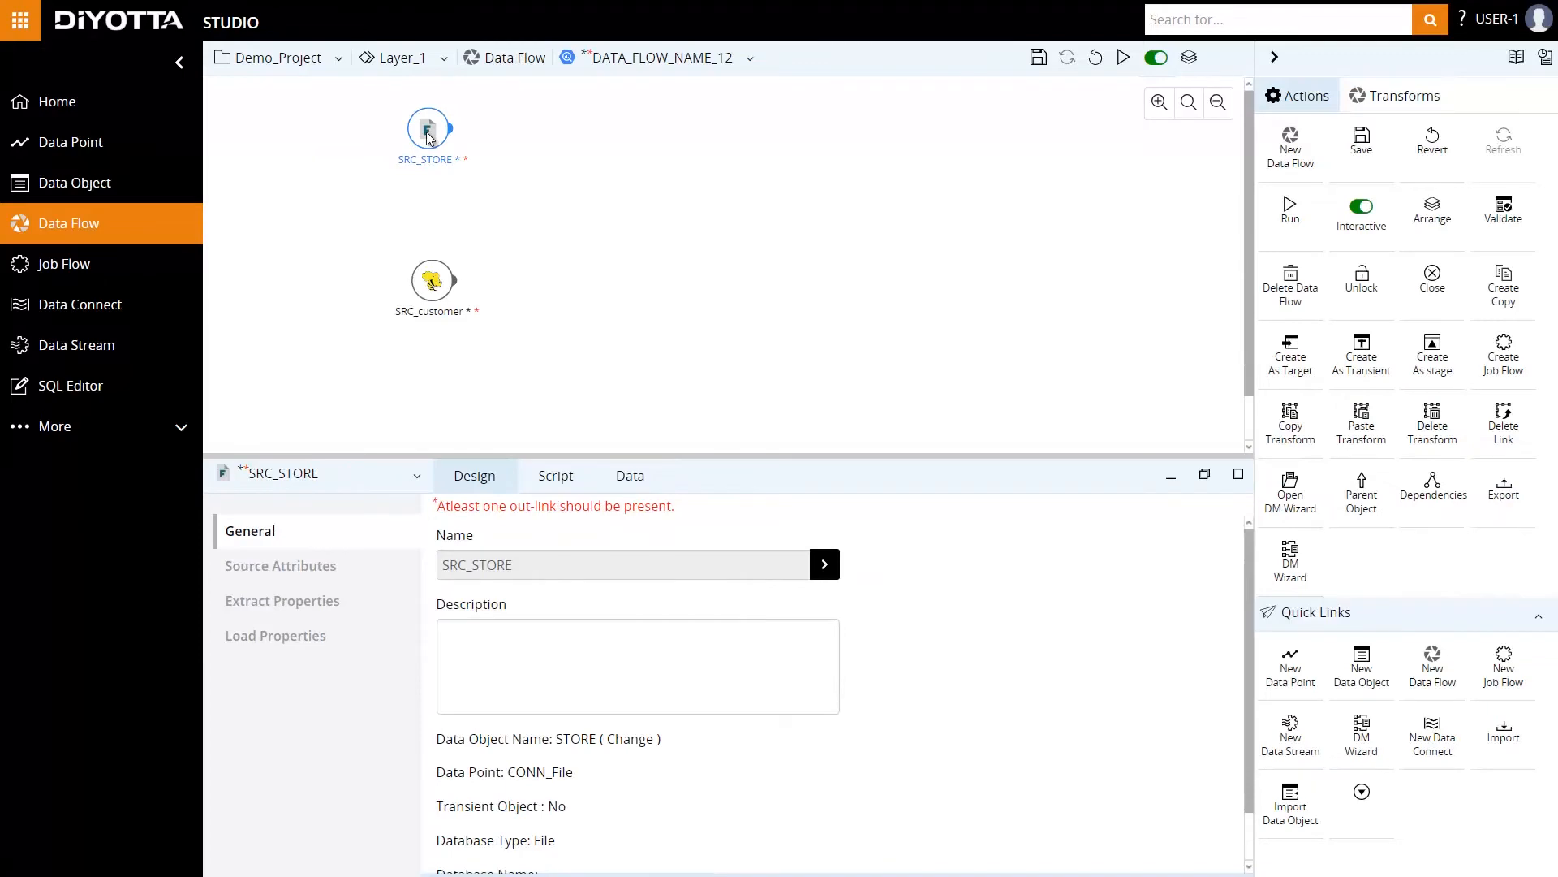
pyautogui.click(1291, 355)
pyautogui.scroll(-3, 470, 487)
pyautogui.click(436, 545)
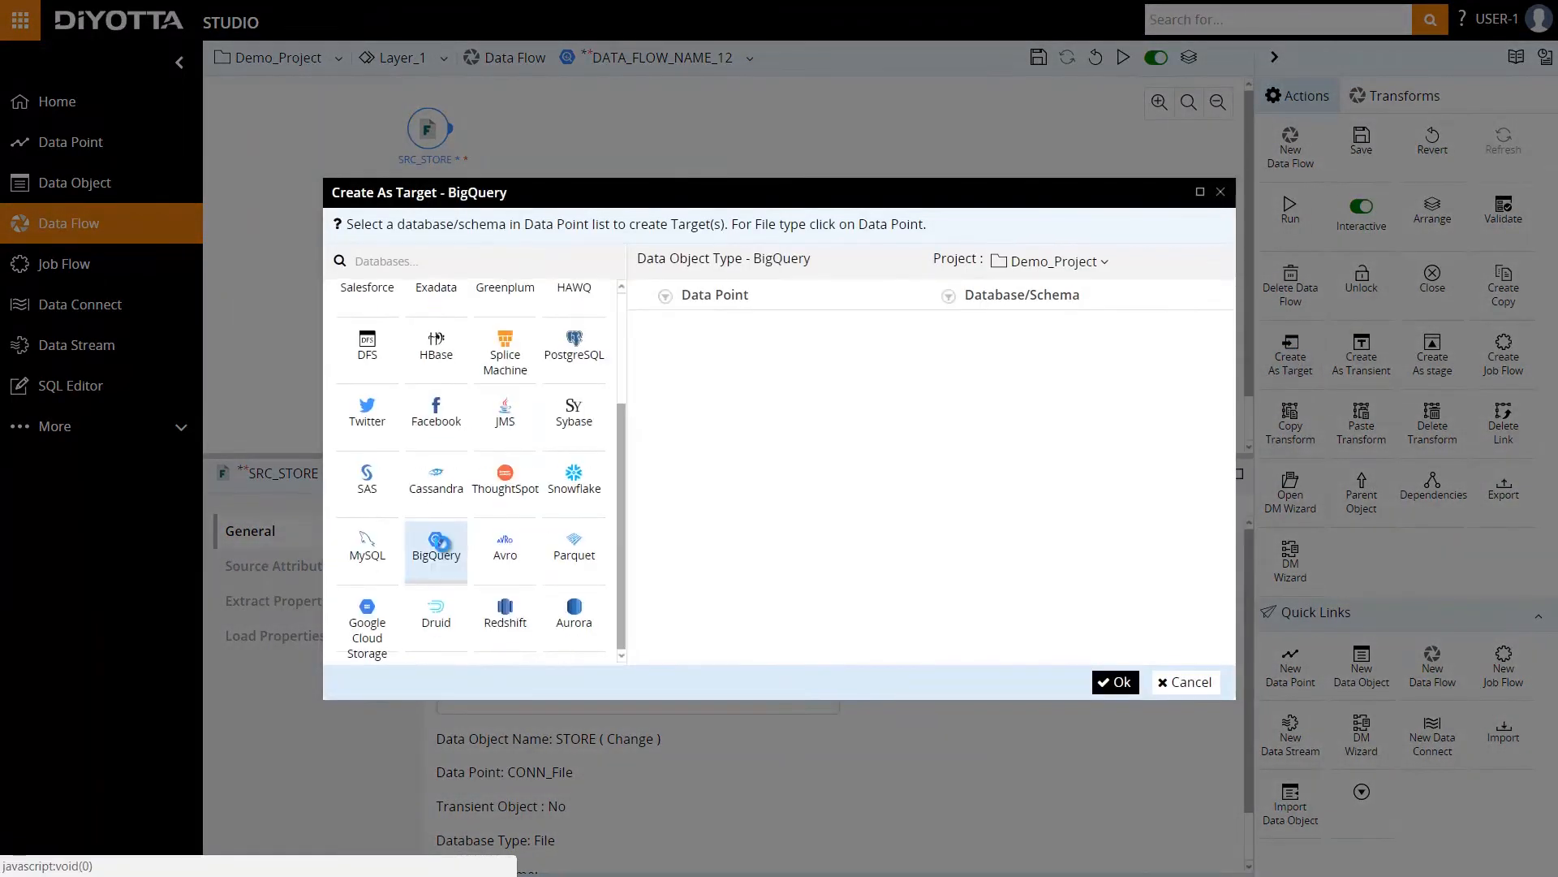
pyautogui.click(645, 362)
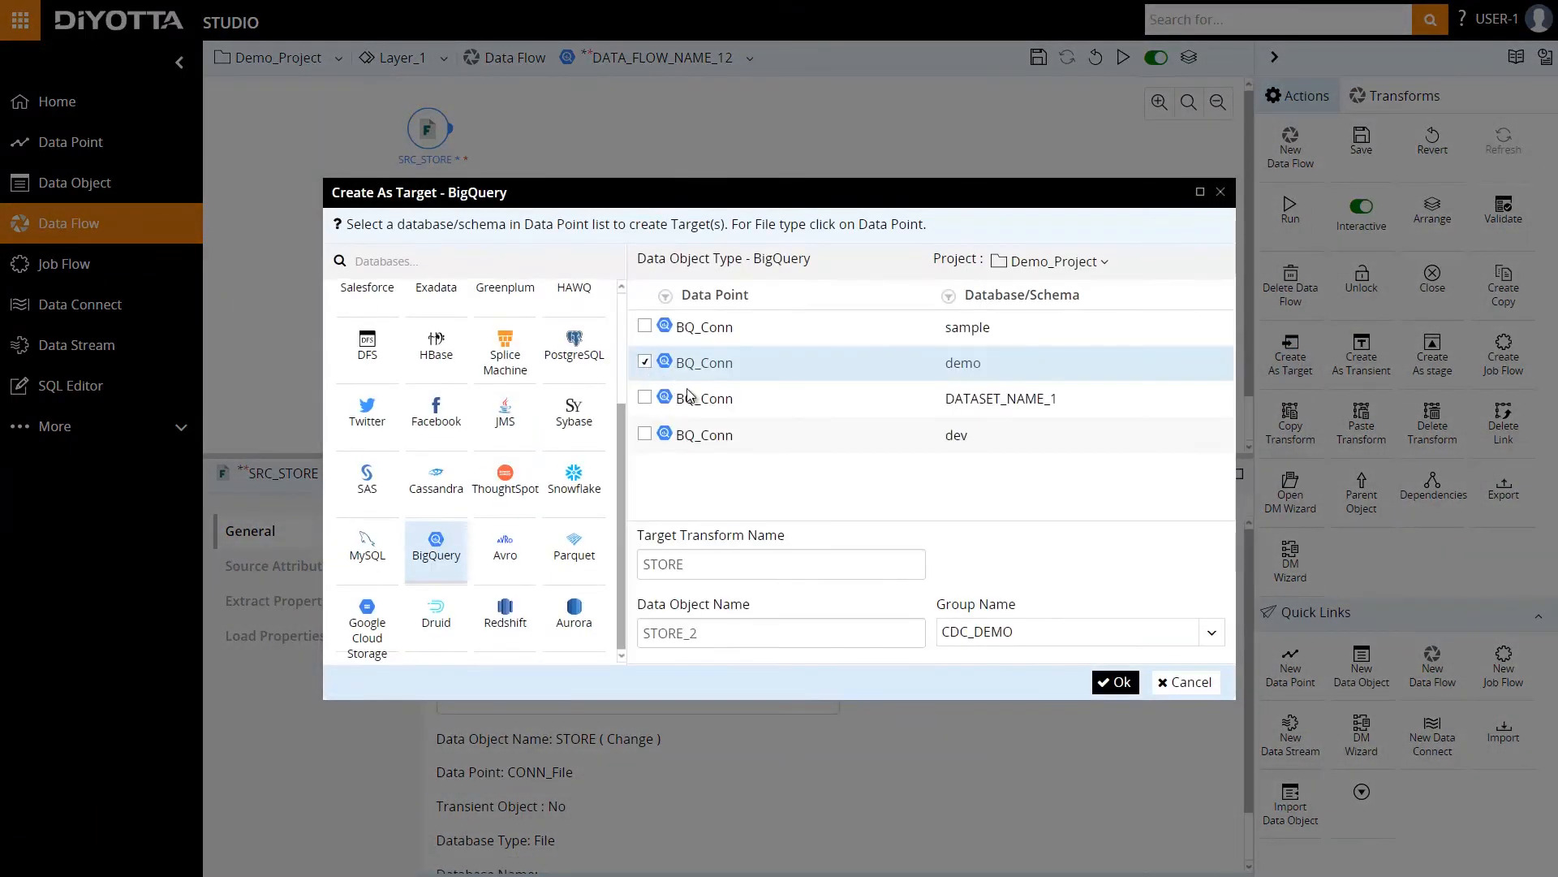
pyautogui.click(1115, 681)
# Create a BigQuery target for the customer source in BQ_Conn's demo dataset, keeping the proposed names.
pyautogui.click(444, 284)
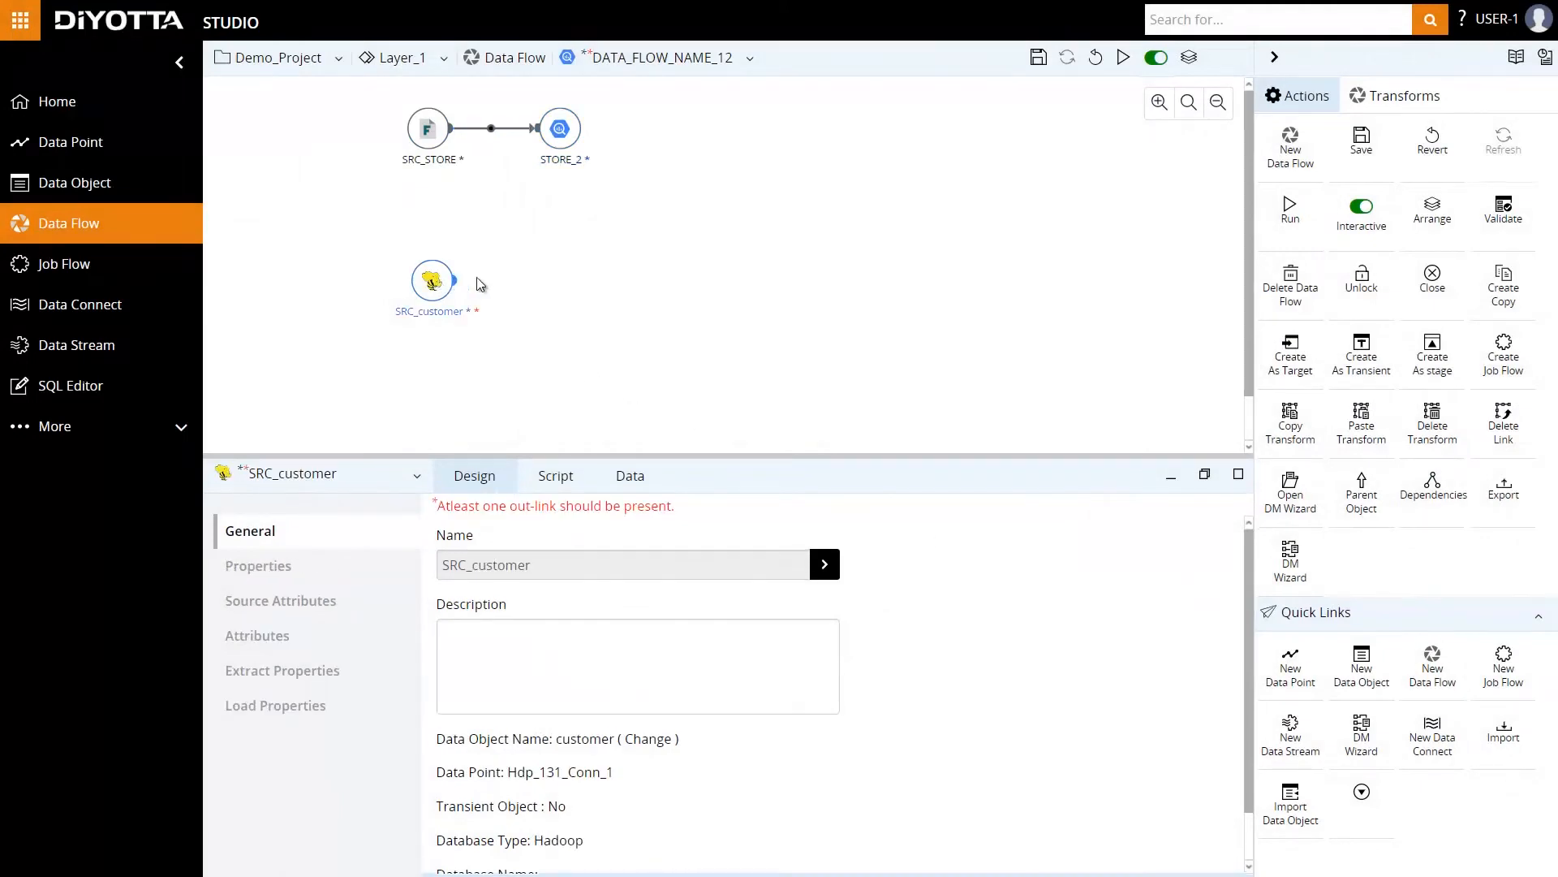
pyautogui.click(1291, 357)
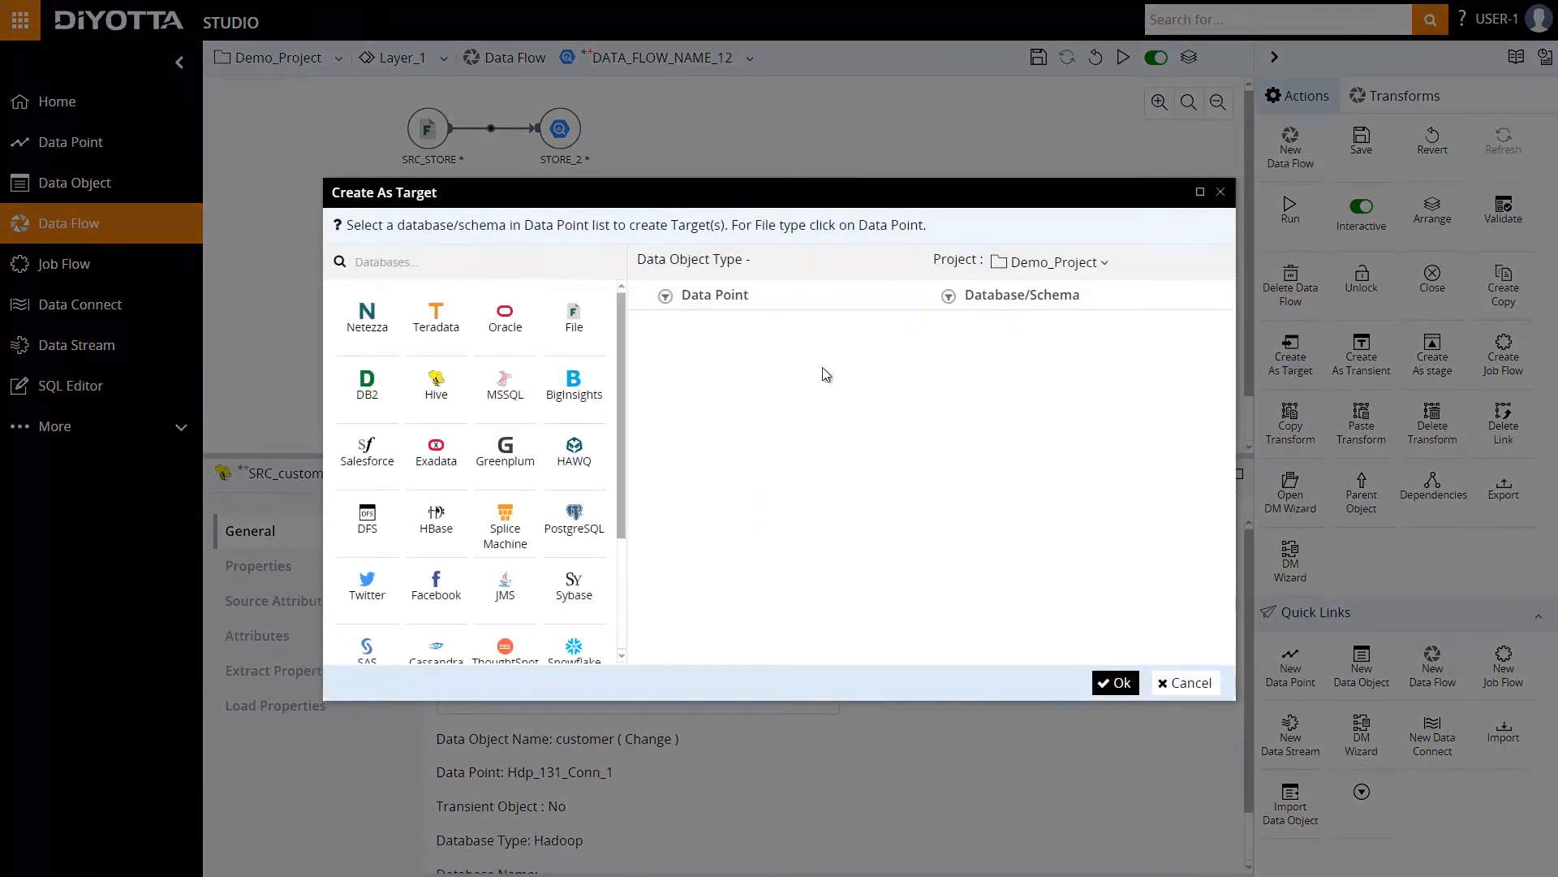
pyautogui.click(435, 545)
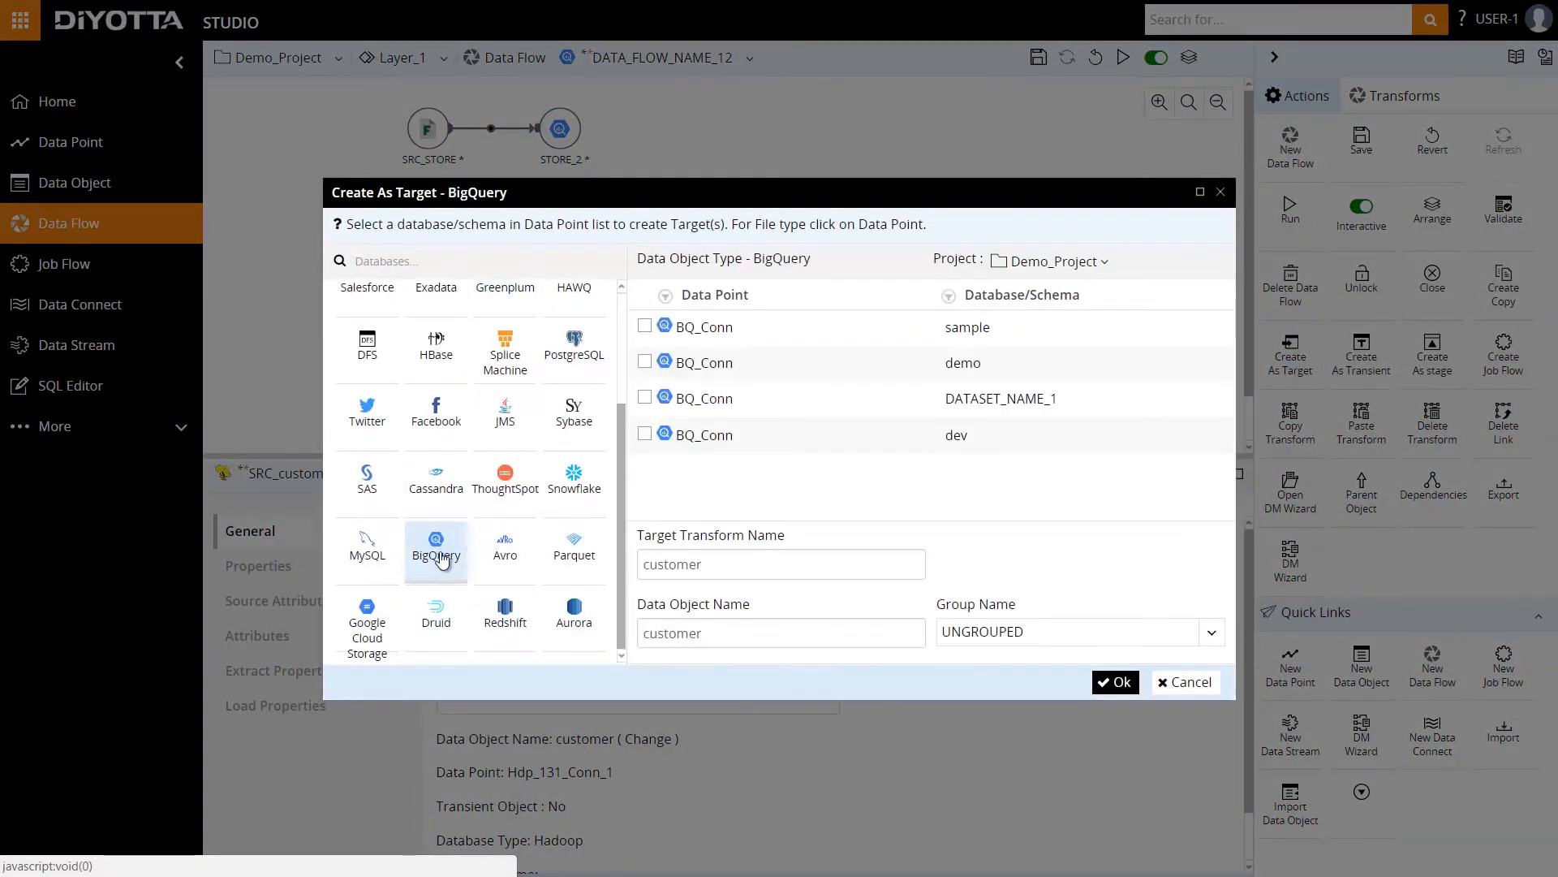
pyautogui.click(645, 363)
pyautogui.click(1118, 683)
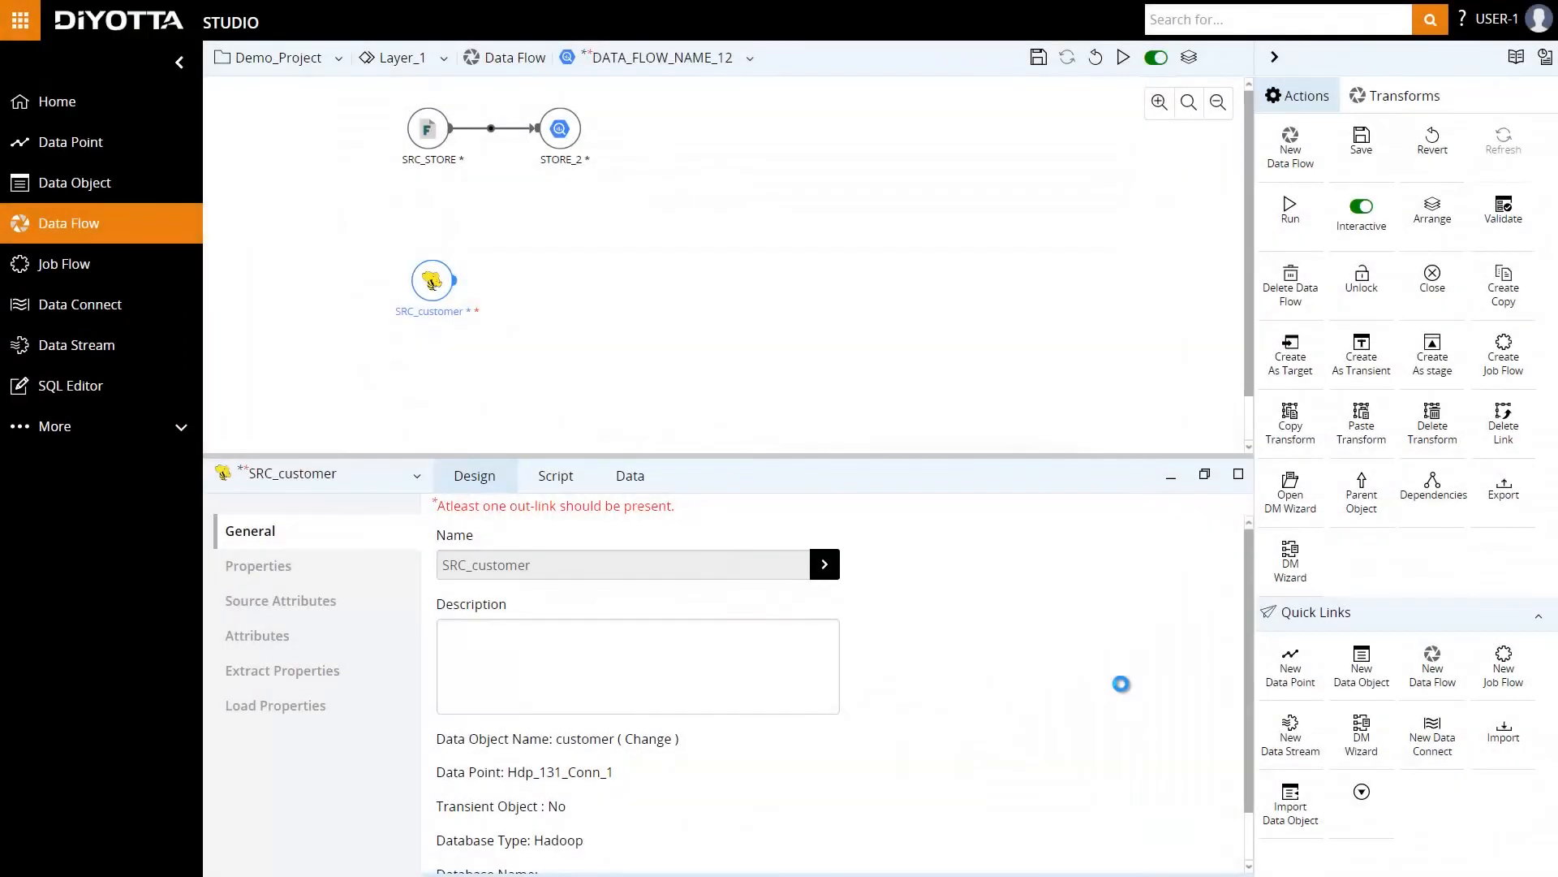
# Apply a Sequential load order to the data flow's targets and move customer_1 ahead of STORE_2.
pyautogui.click(720, 376)
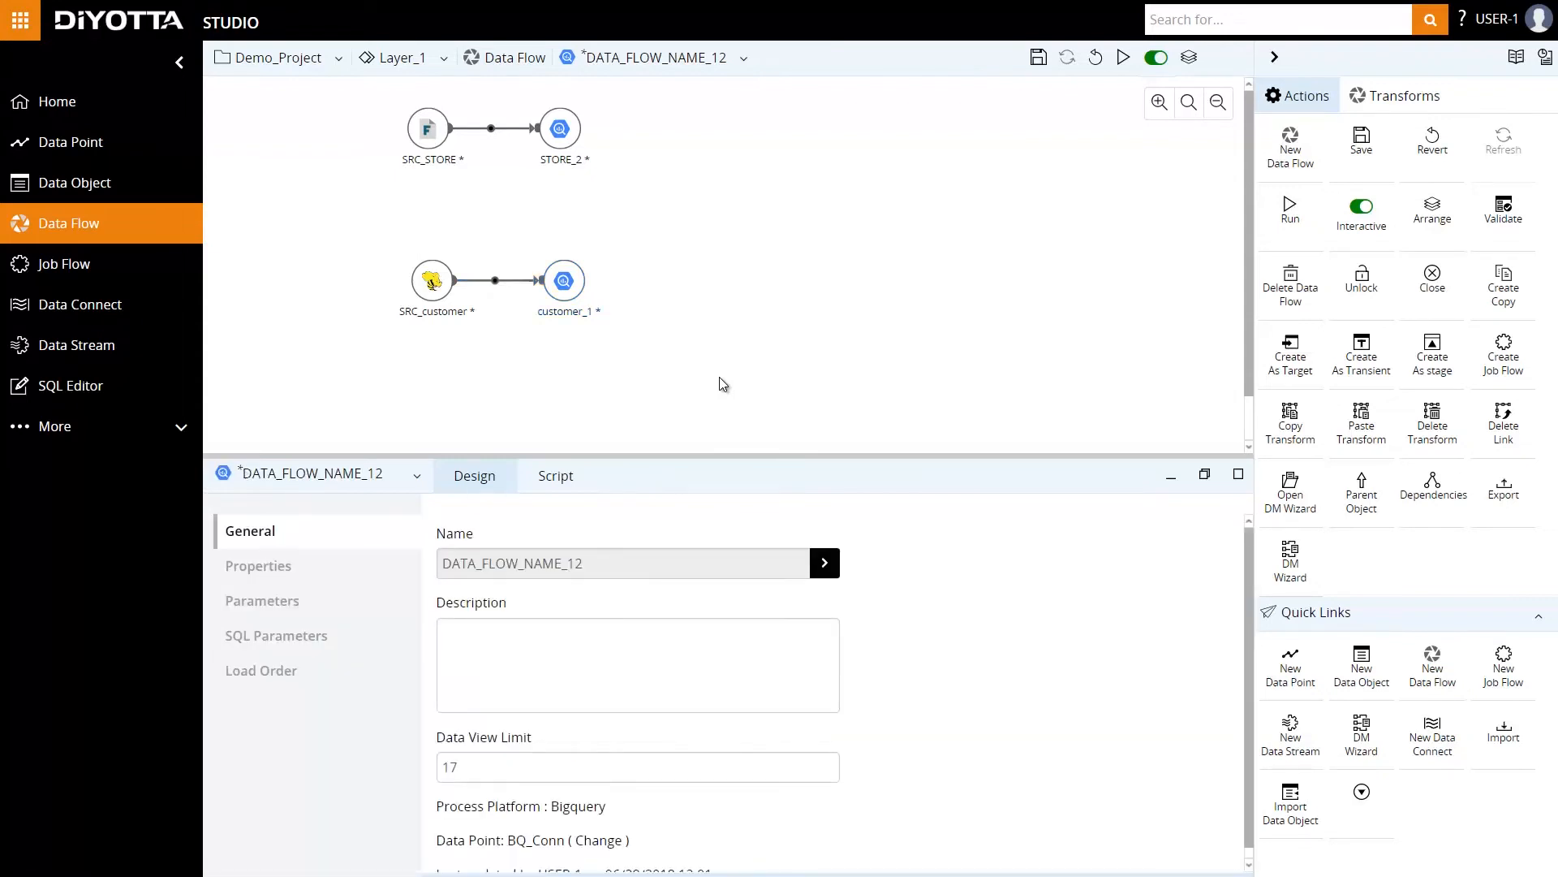
pyautogui.click(273, 675)
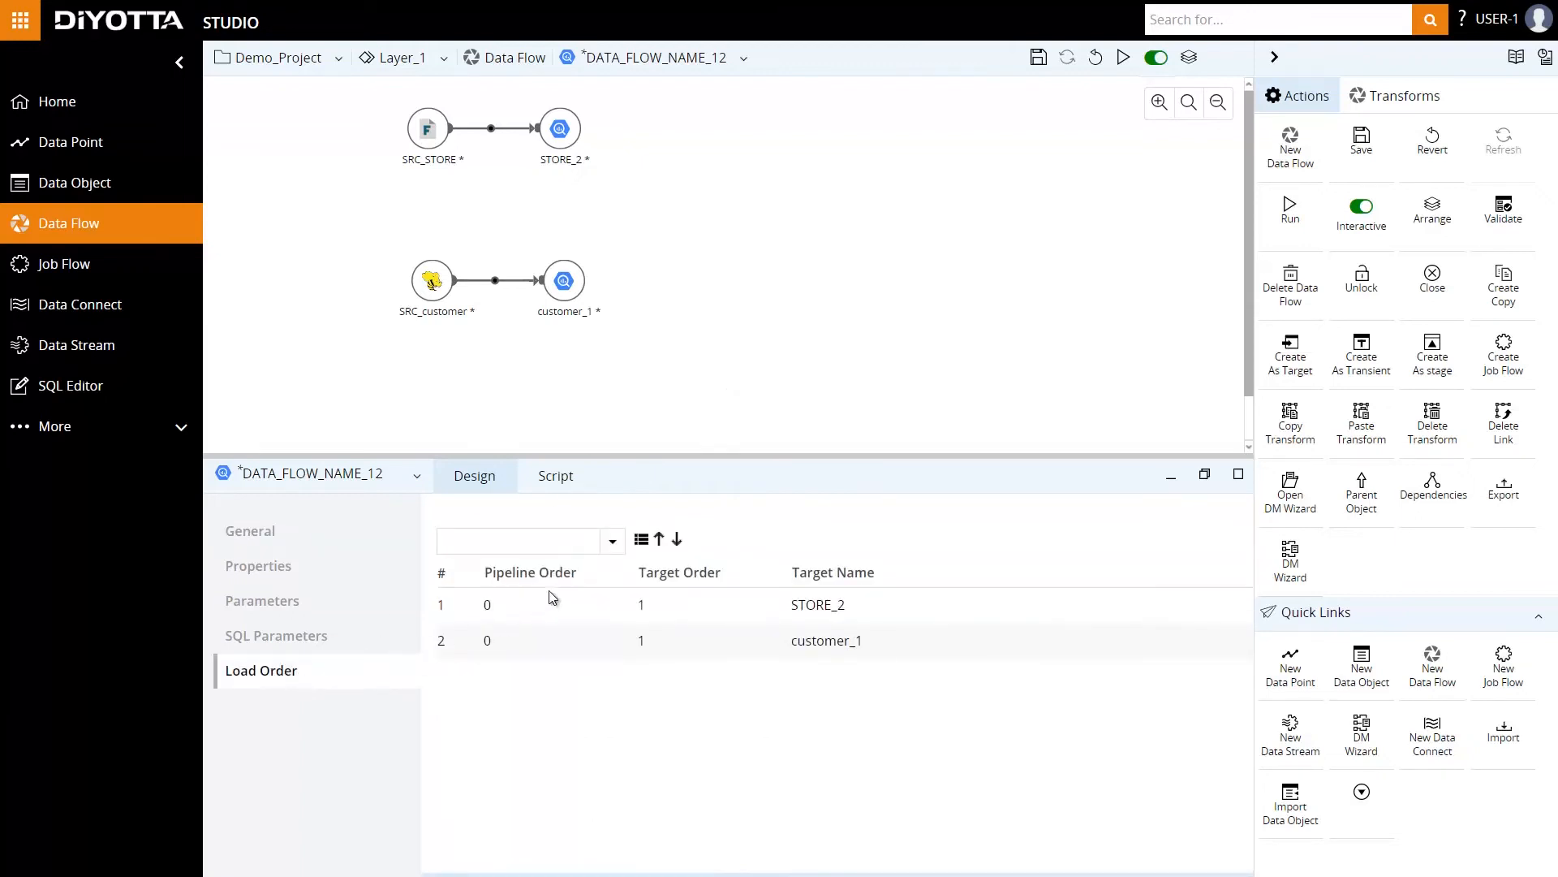
pyautogui.click(613, 542)
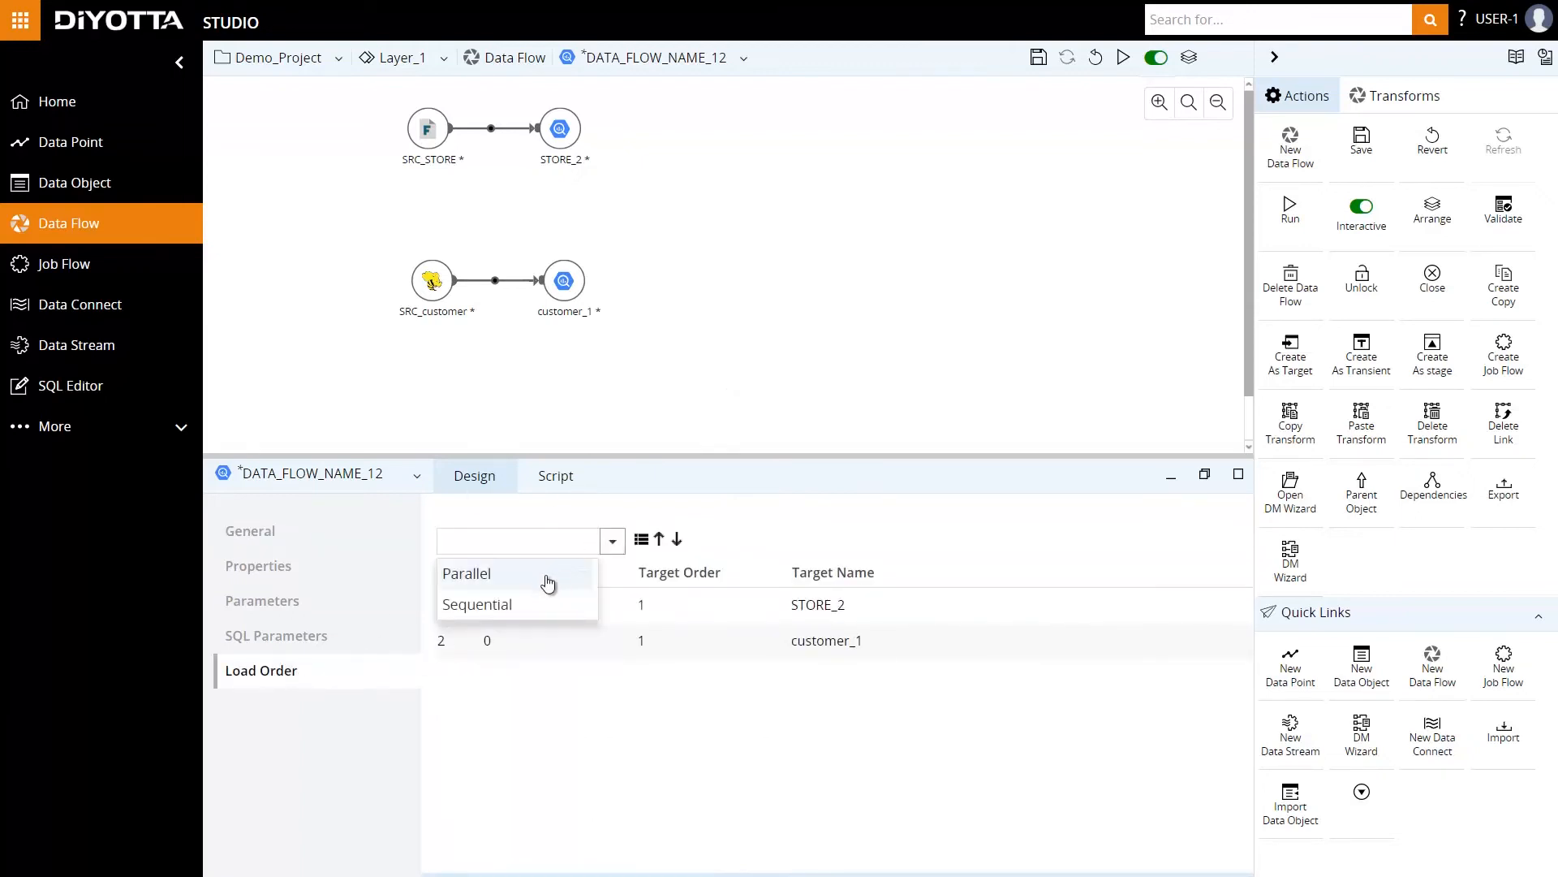
pyautogui.click(523, 602)
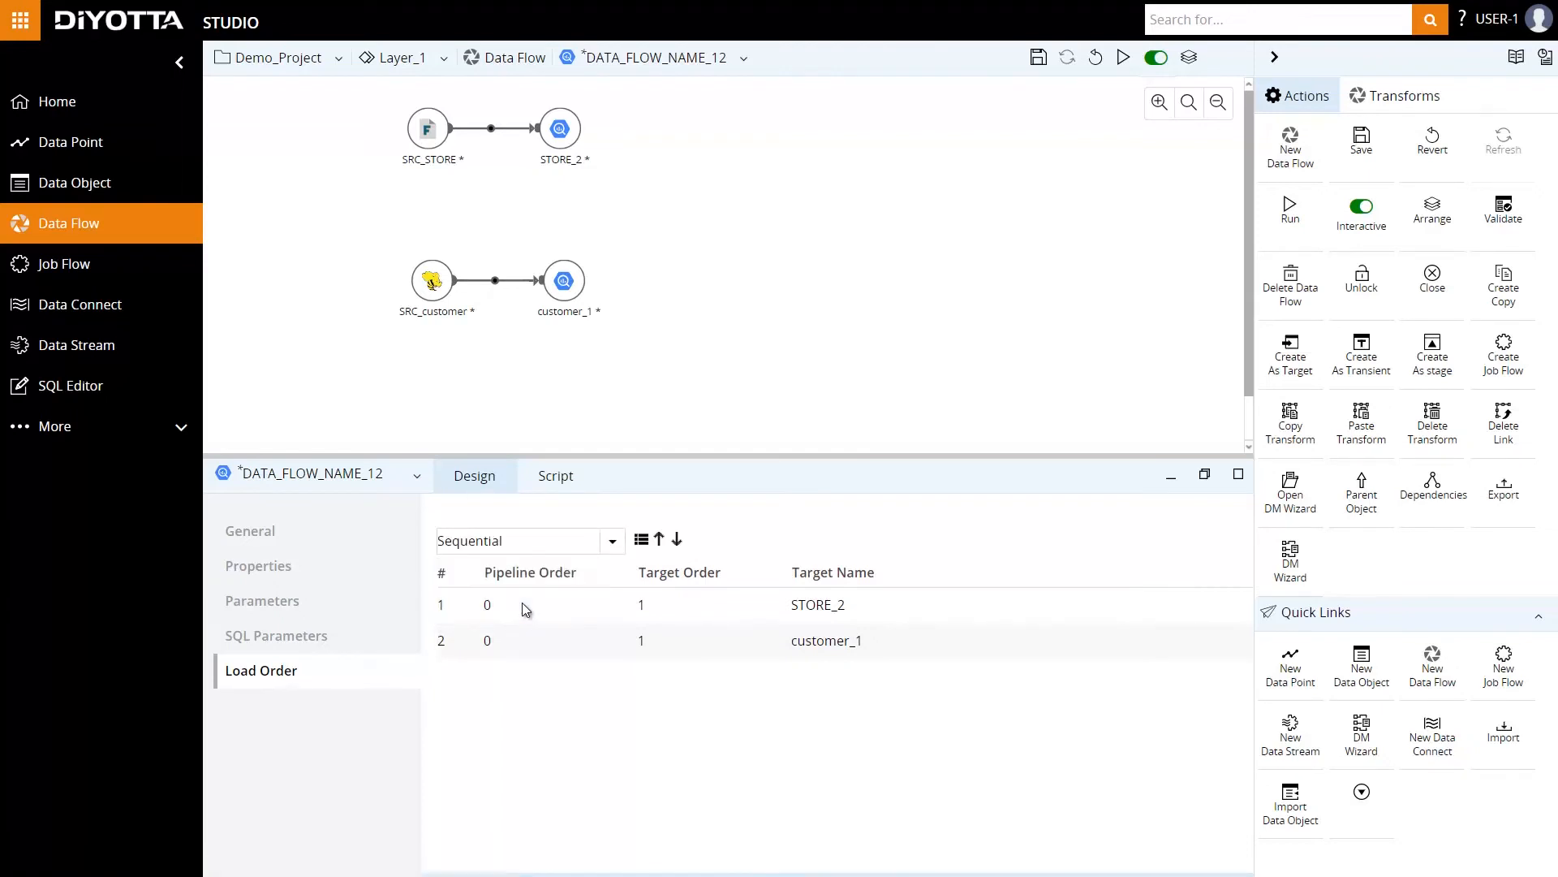
pyautogui.click(642, 541)
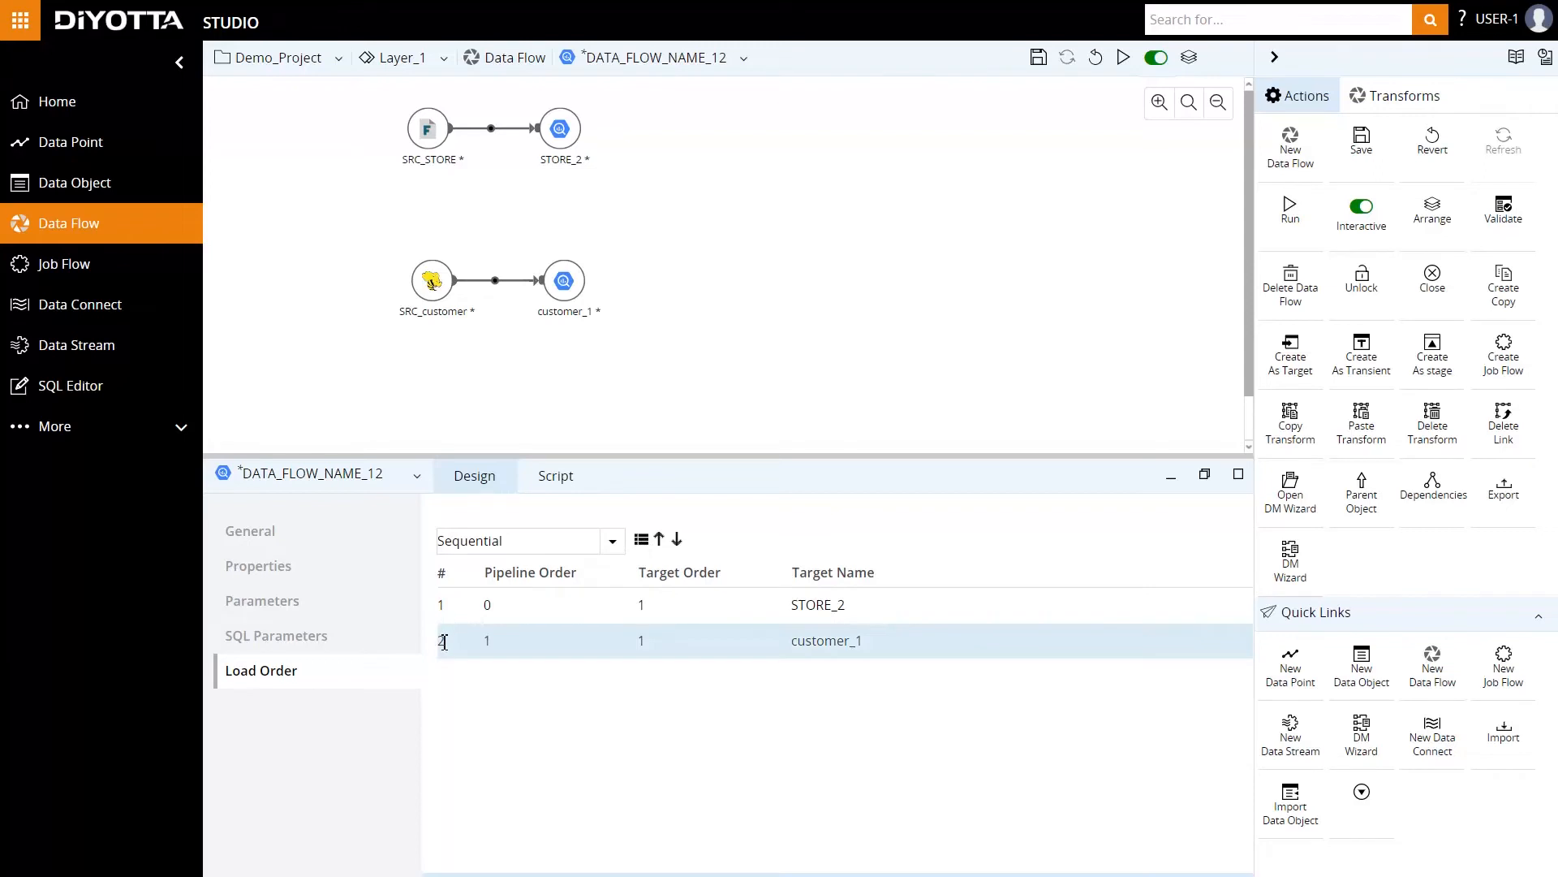
pyautogui.click(659, 540)
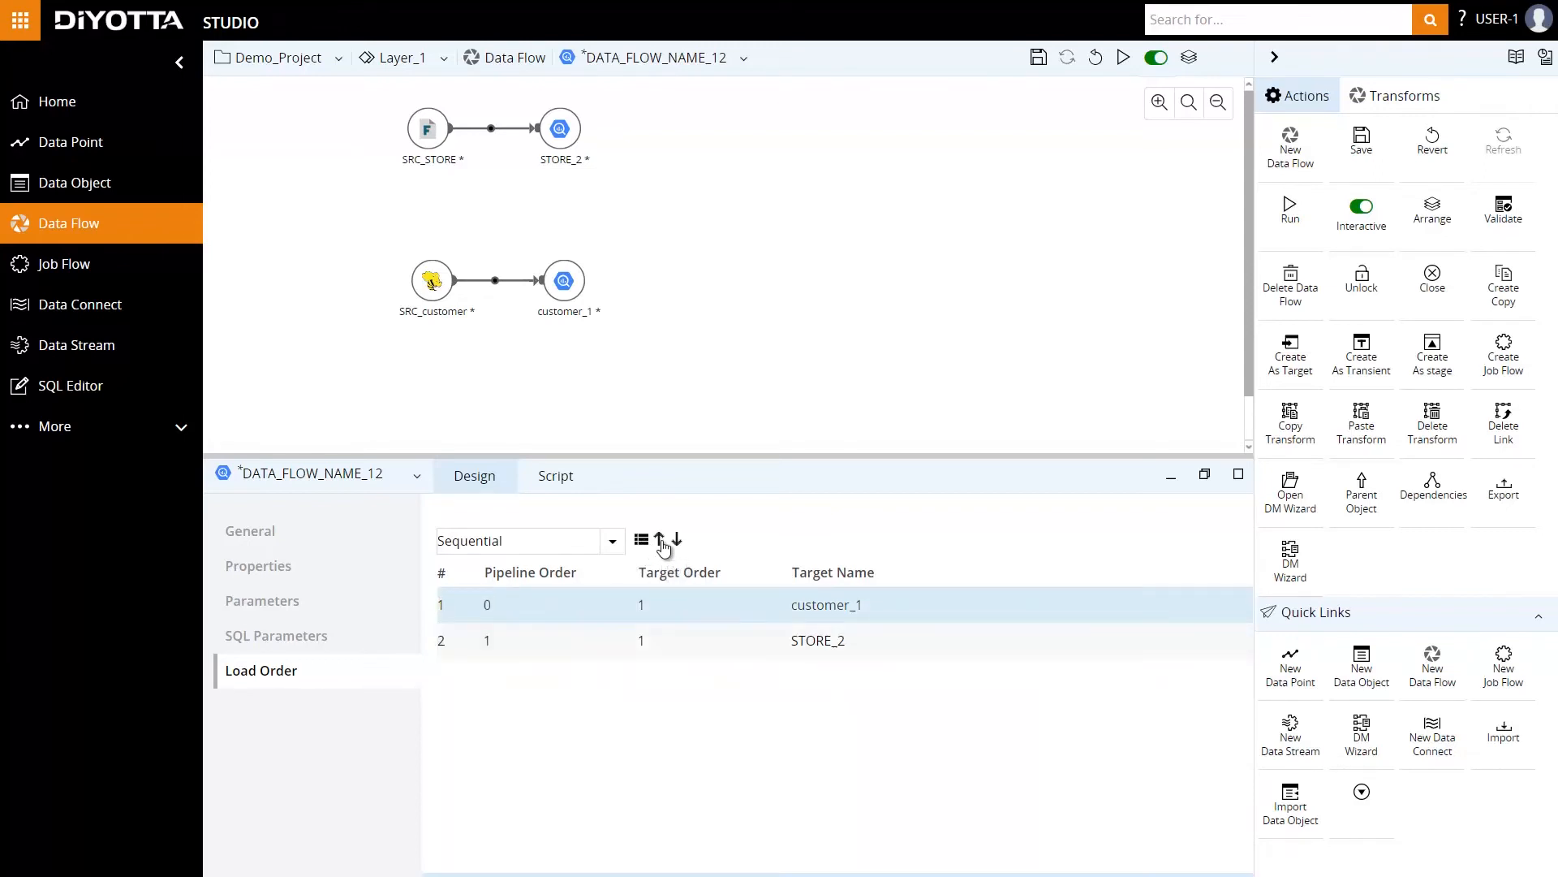
# Change the load order of both targets to Parallel and apply it.
pyautogui.click(612, 541)
pyautogui.click(564, 574)
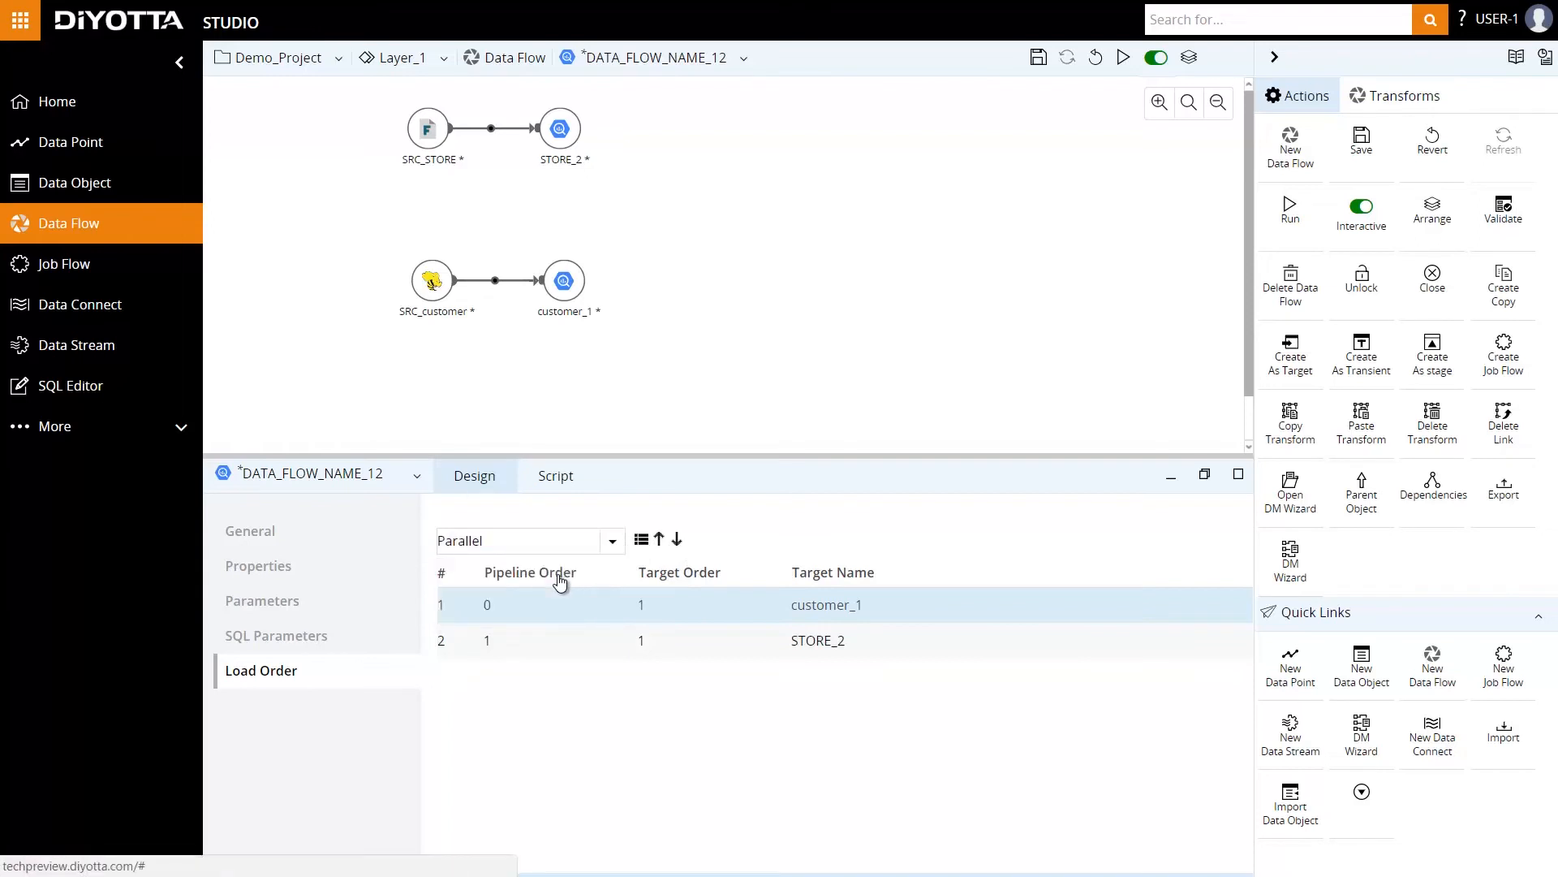
pyautogui.click(642, 544)
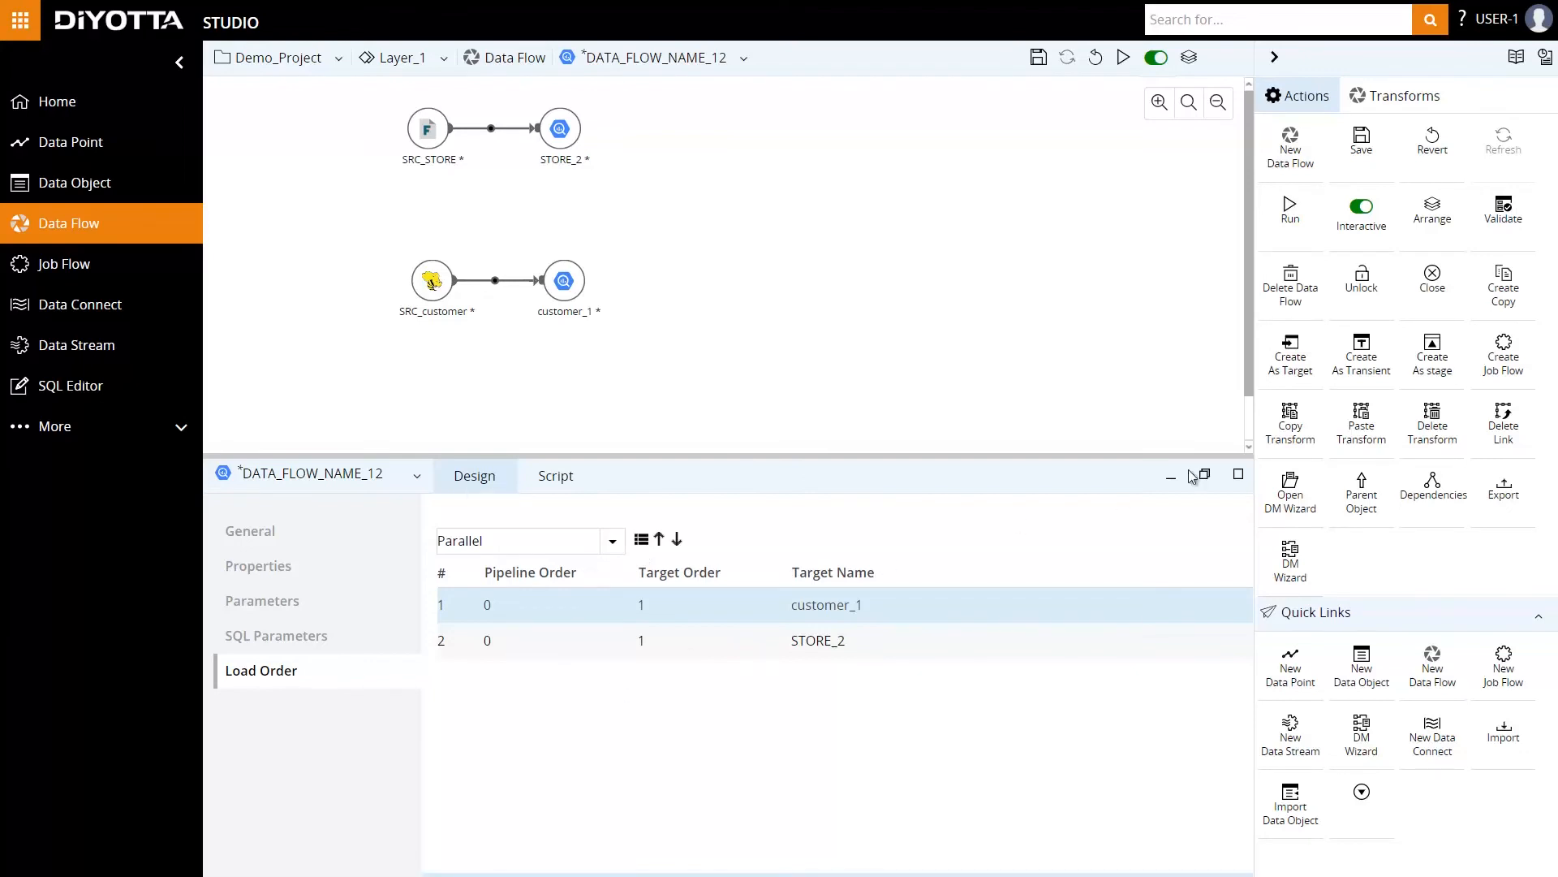
# Save the data flow and run it.
pyautogui.click(1361, 140)
pyautogui.click(1284, 224)
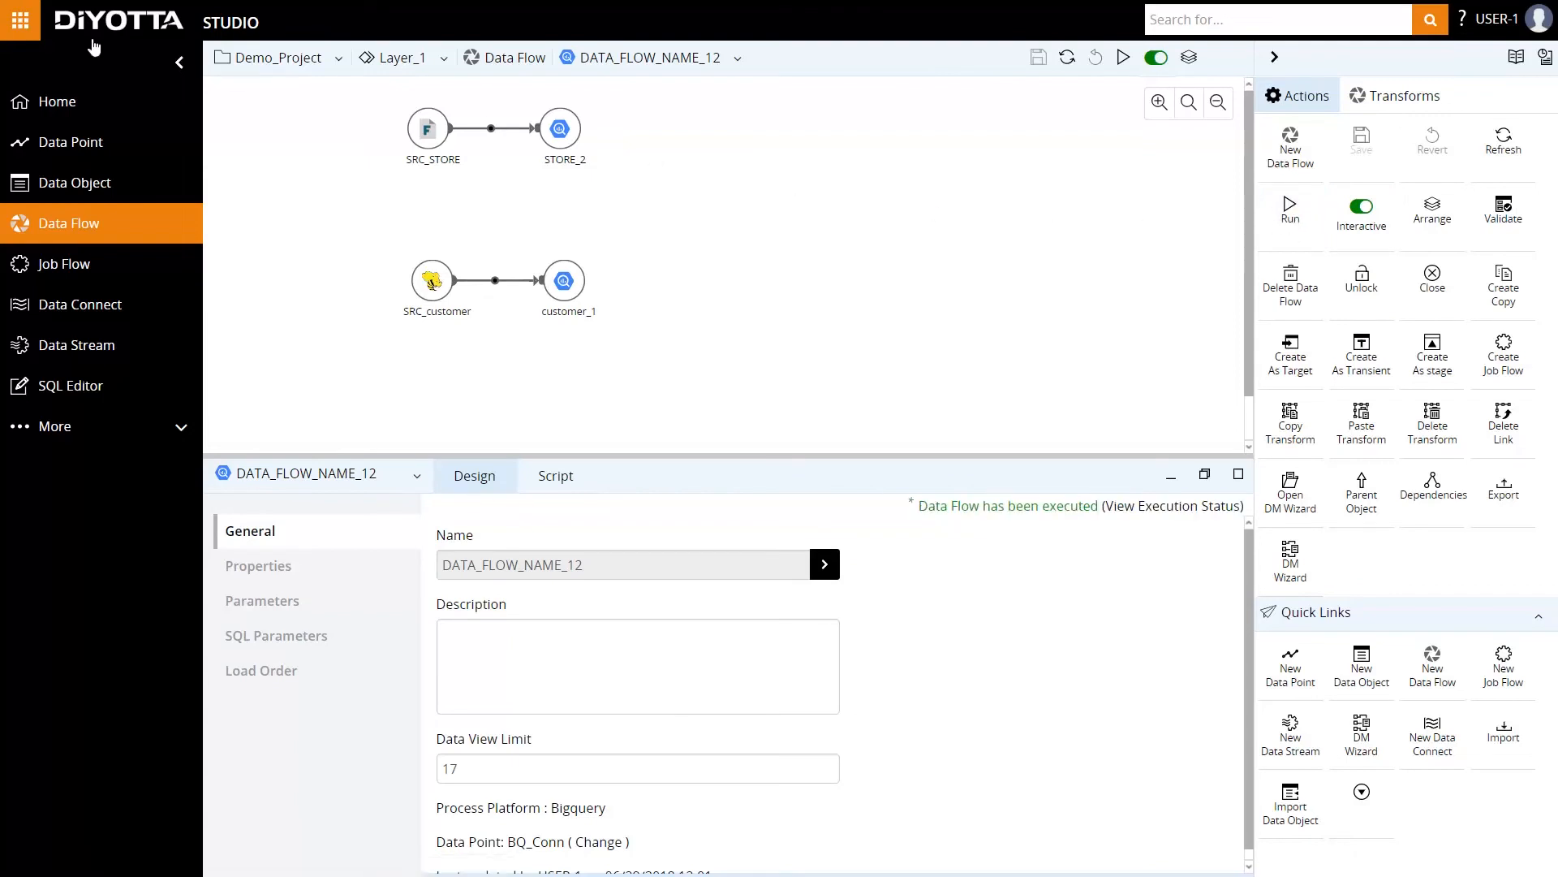
# Switch to Monitor and examine the DATA_FLOW_NAME_12 run's status and load statistics, including its individual targets.
pyautogui.click(10, 24)
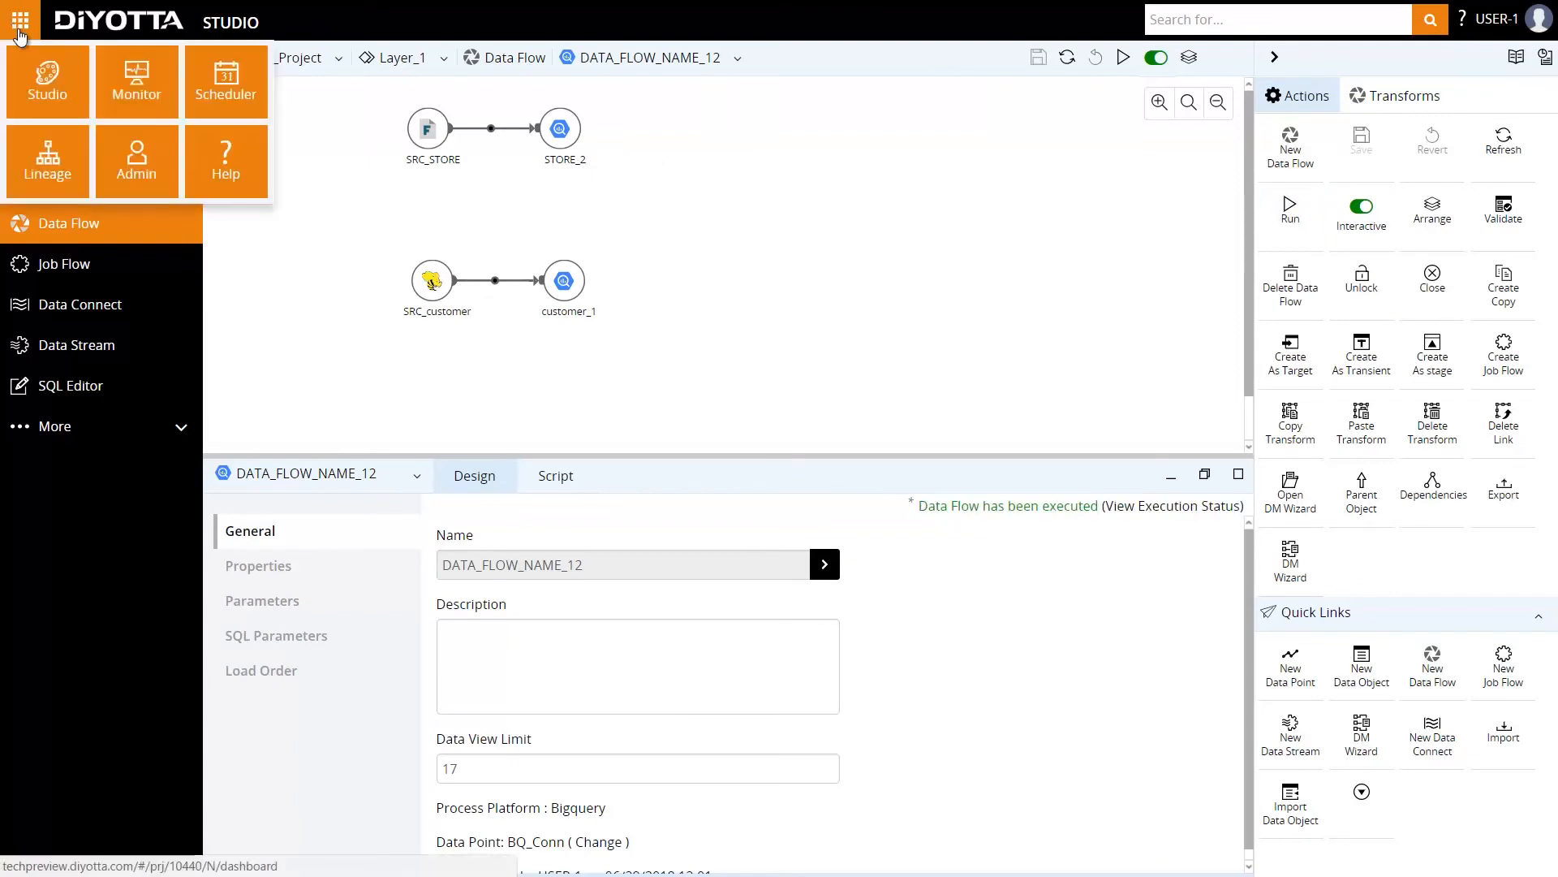
pyautogui.click(140, 93)
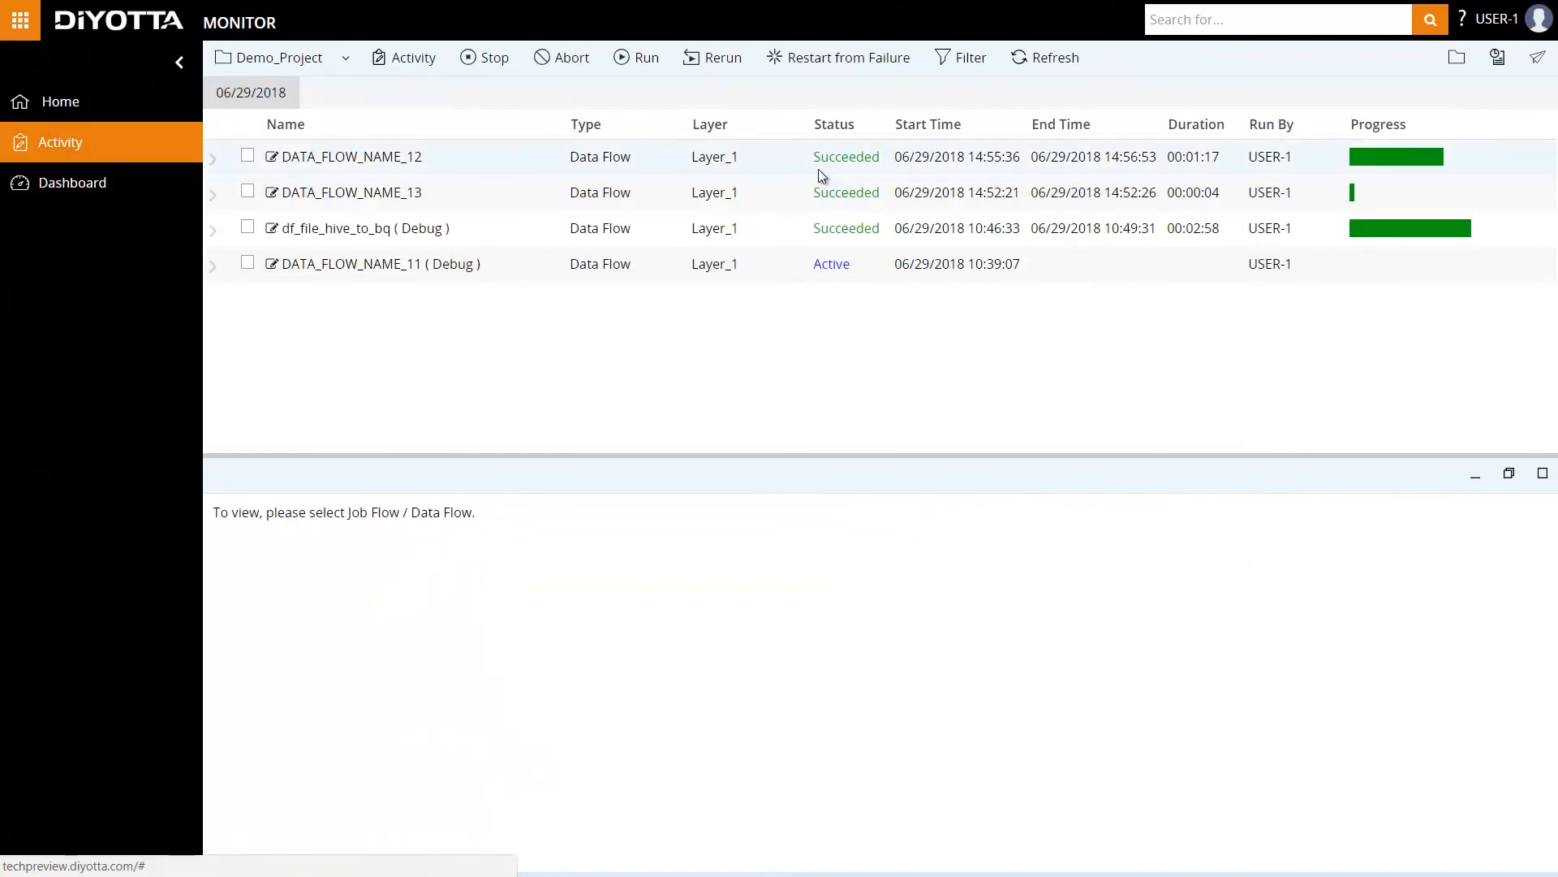
pyautogui.click(247, 156)
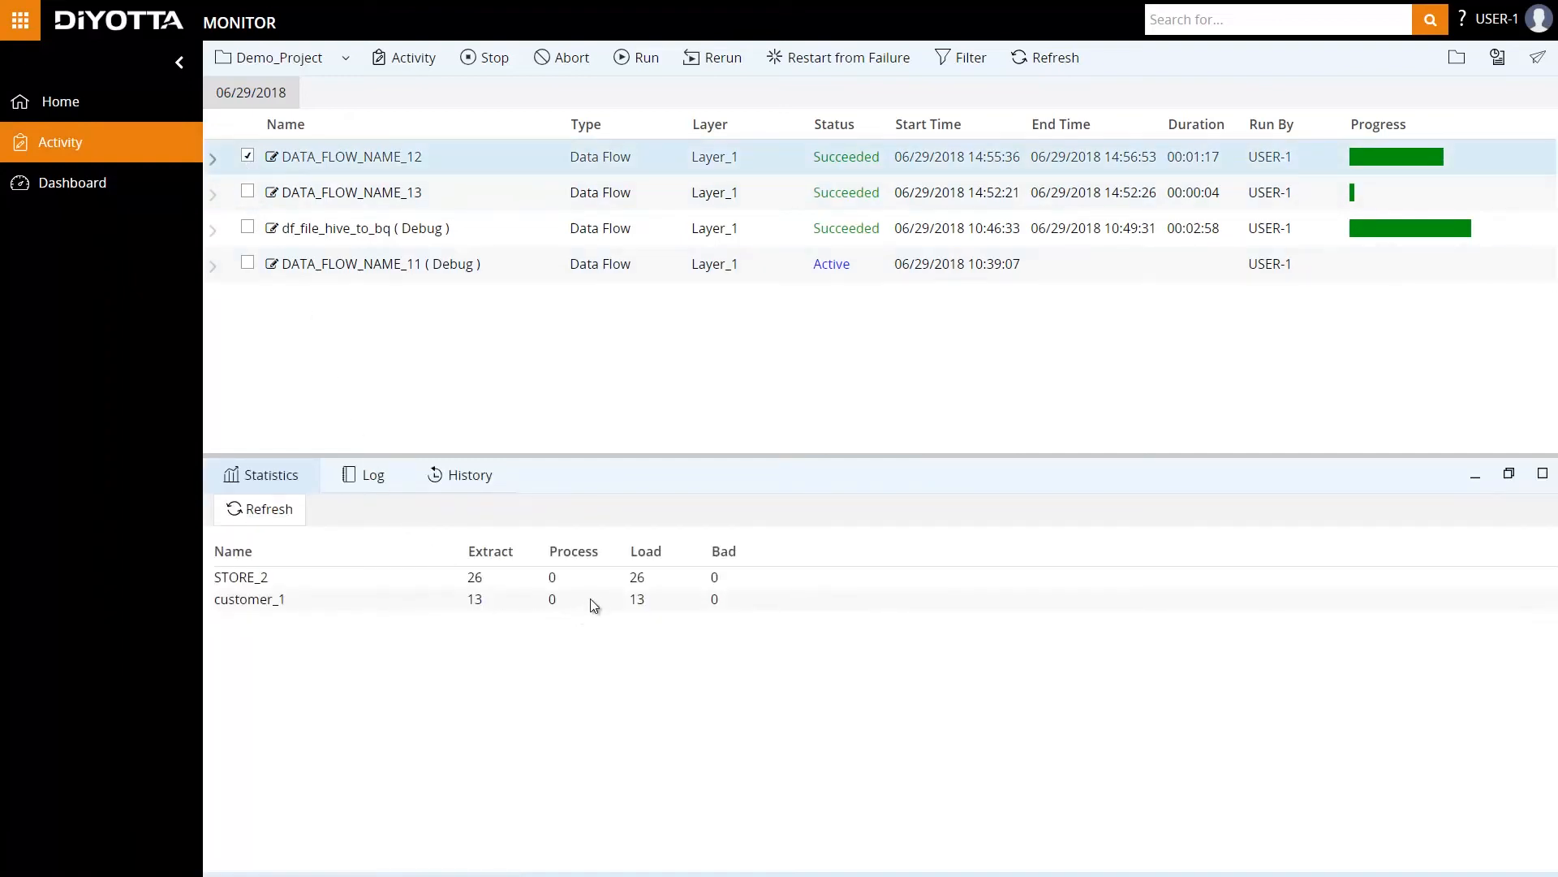
pyautogui.click(213, 160)
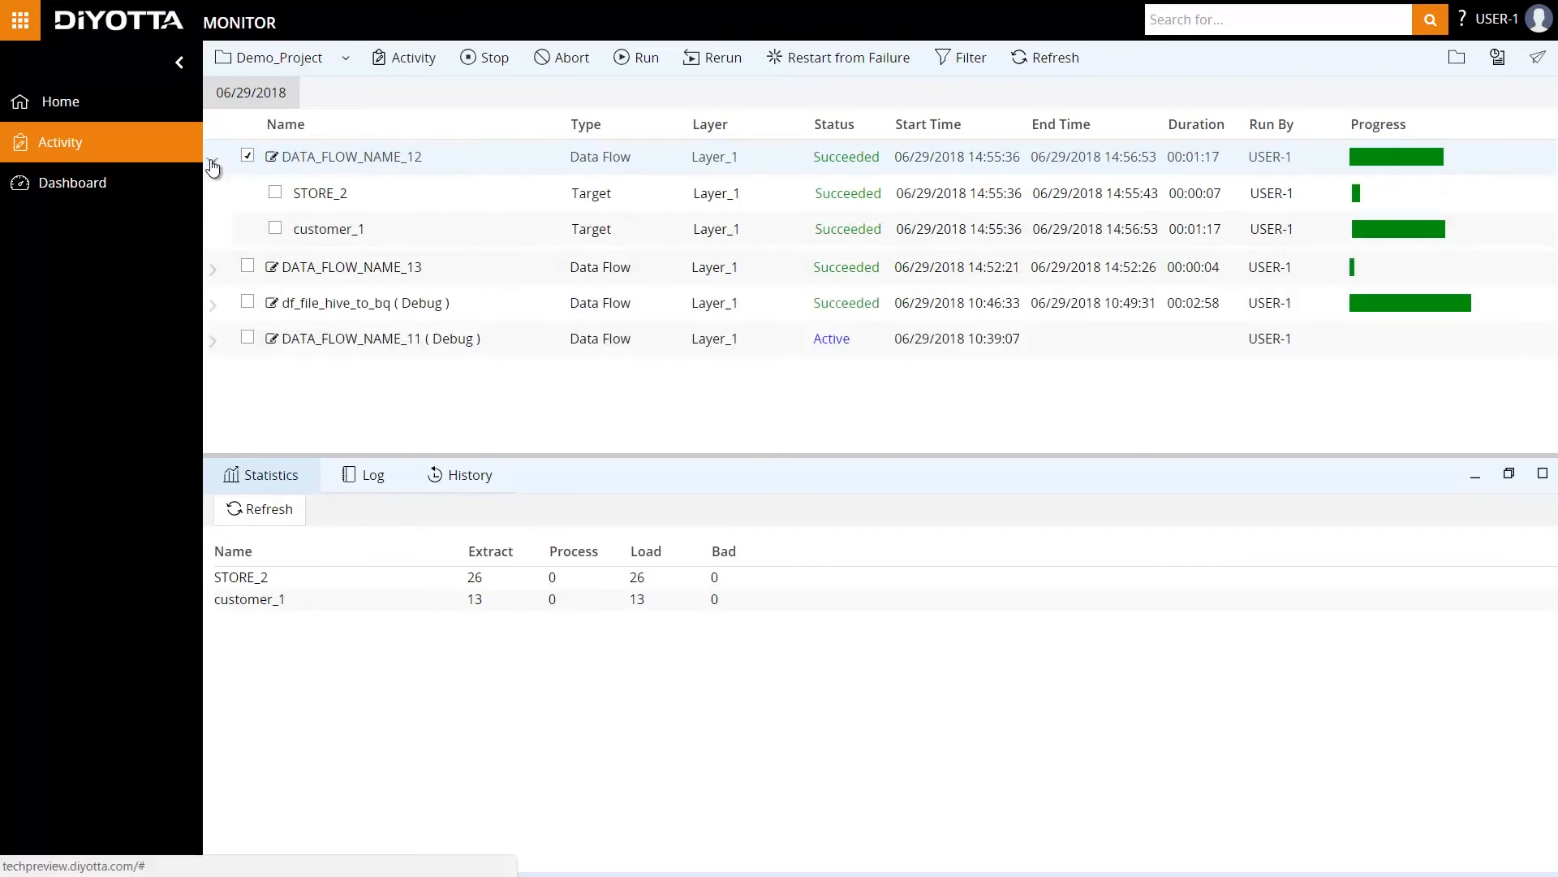
pyautogui.click(276, 194)
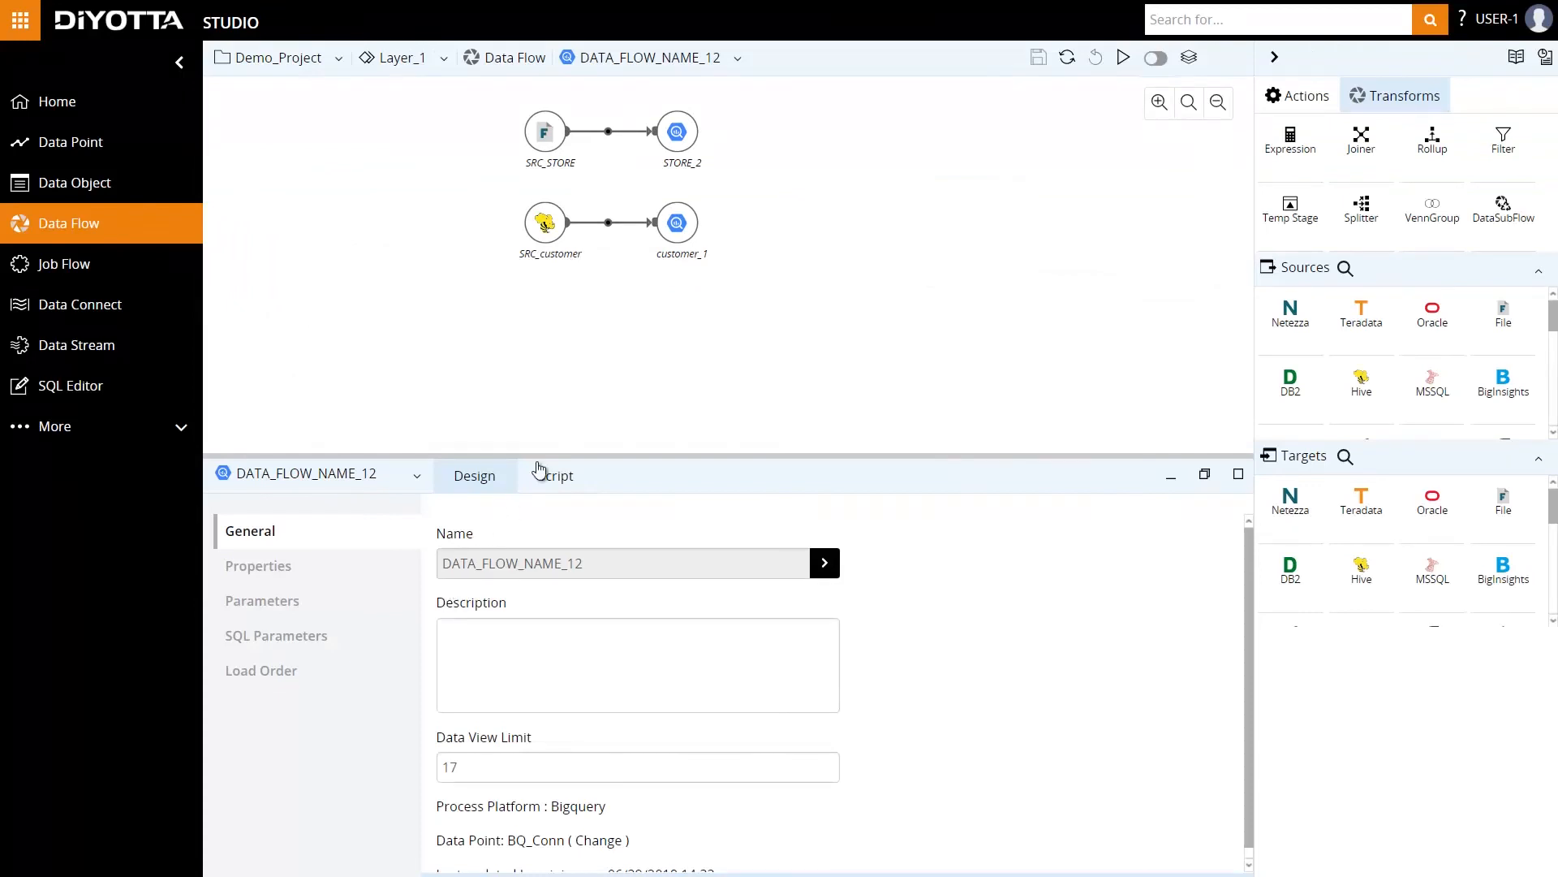
# Preview the loaded data of the STORE_2 and customer_1 targets in Studio and return to the design view.
pyautogui.click(688, 148)
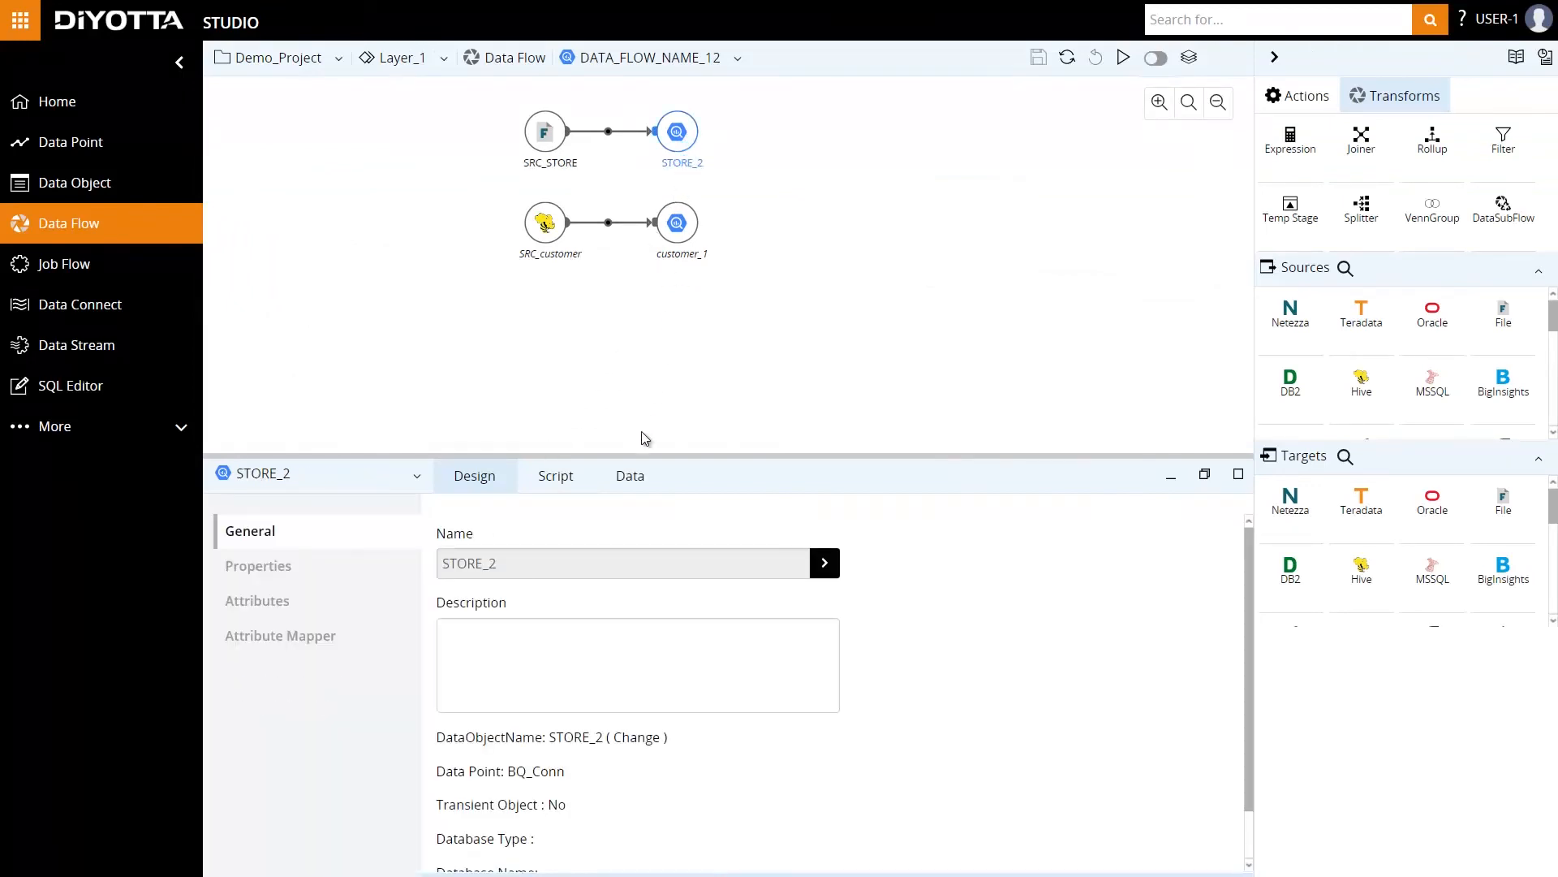
pyautogui.click(630, 477)
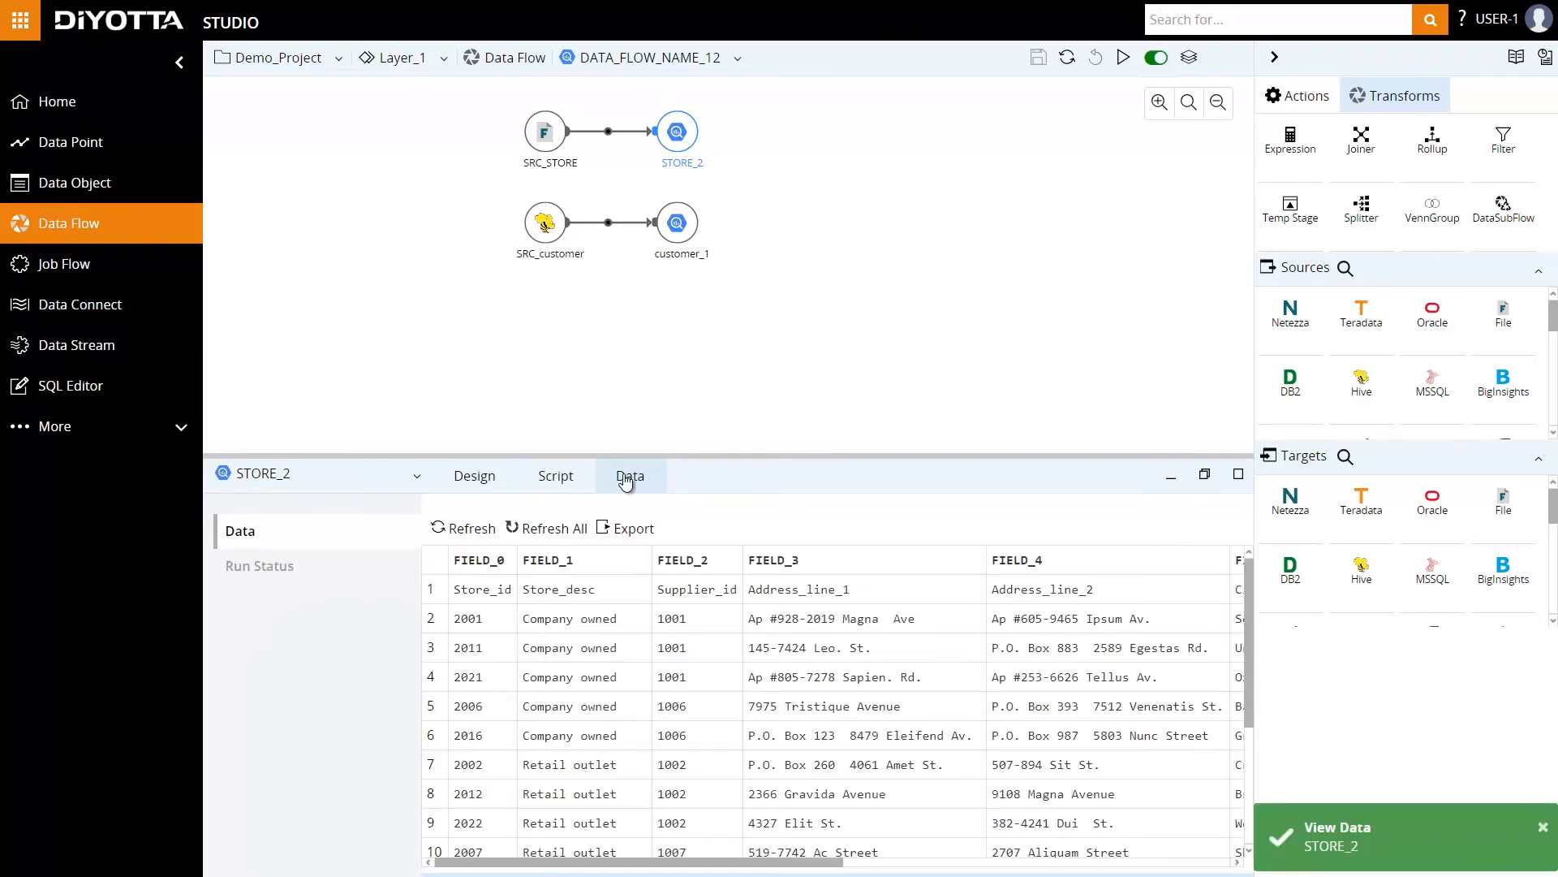
pyautogui.click(418, 485)
pyautogui.click(359, 611)
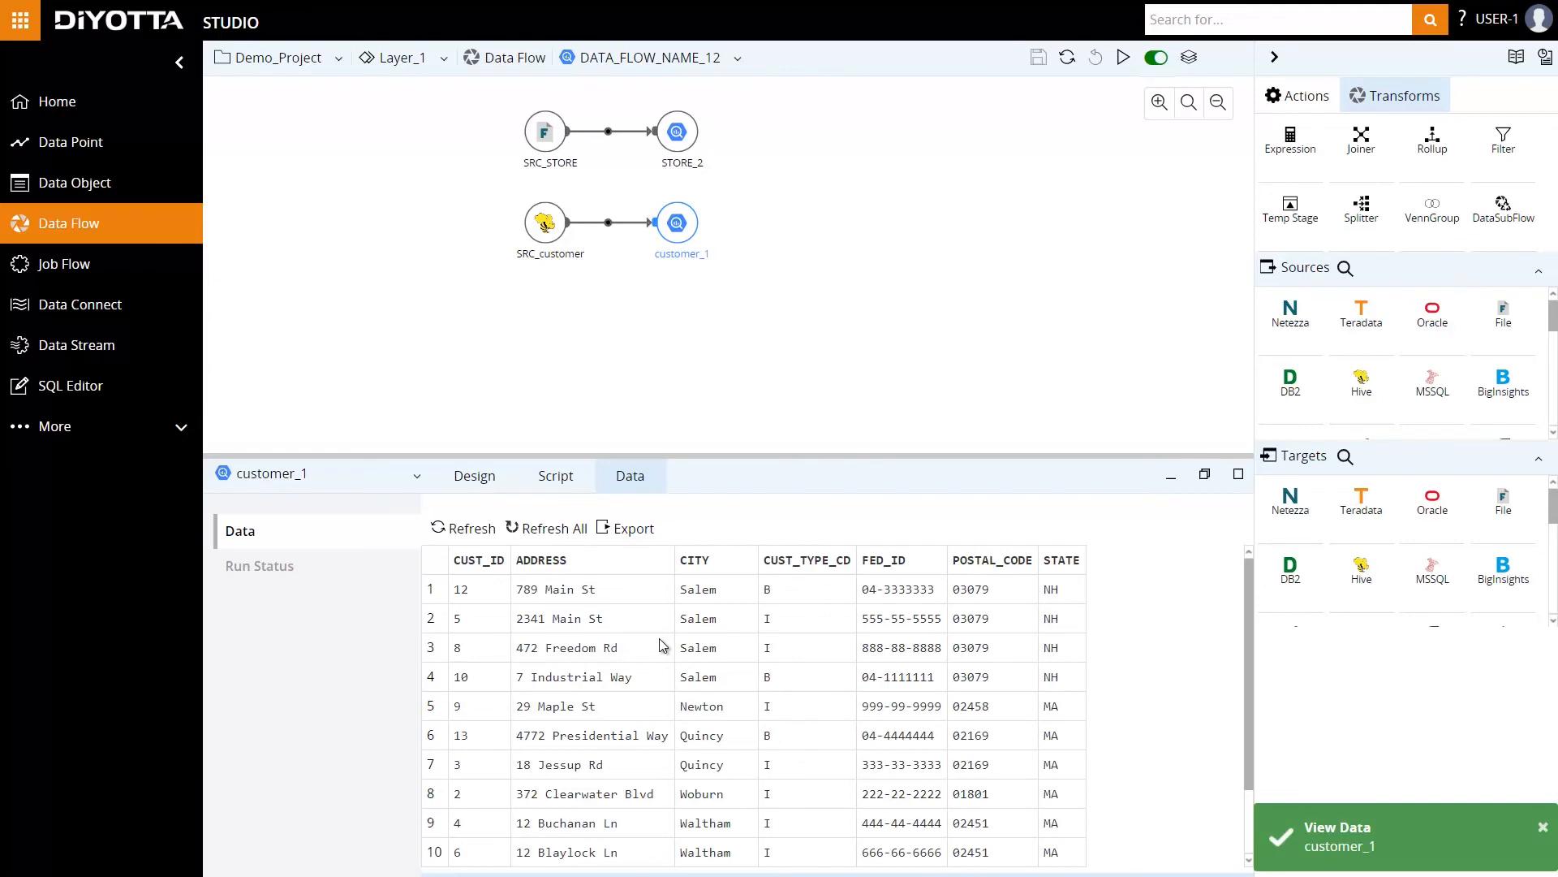
pyautogui.click(1544, 828)
pyautogui.click(472, 483)
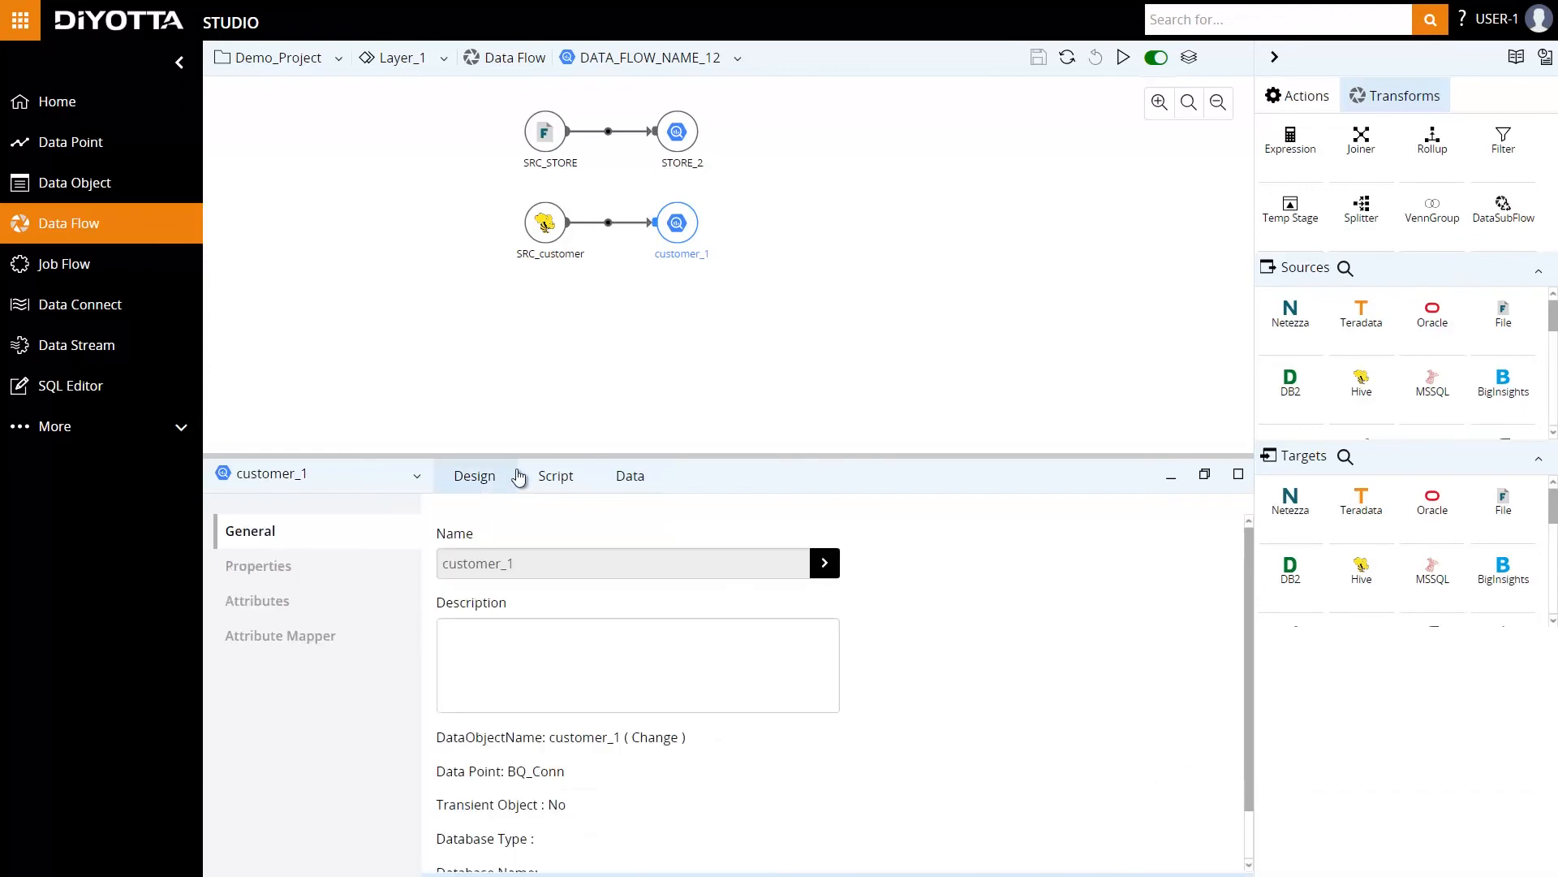
pyautogui.click(641, 419)
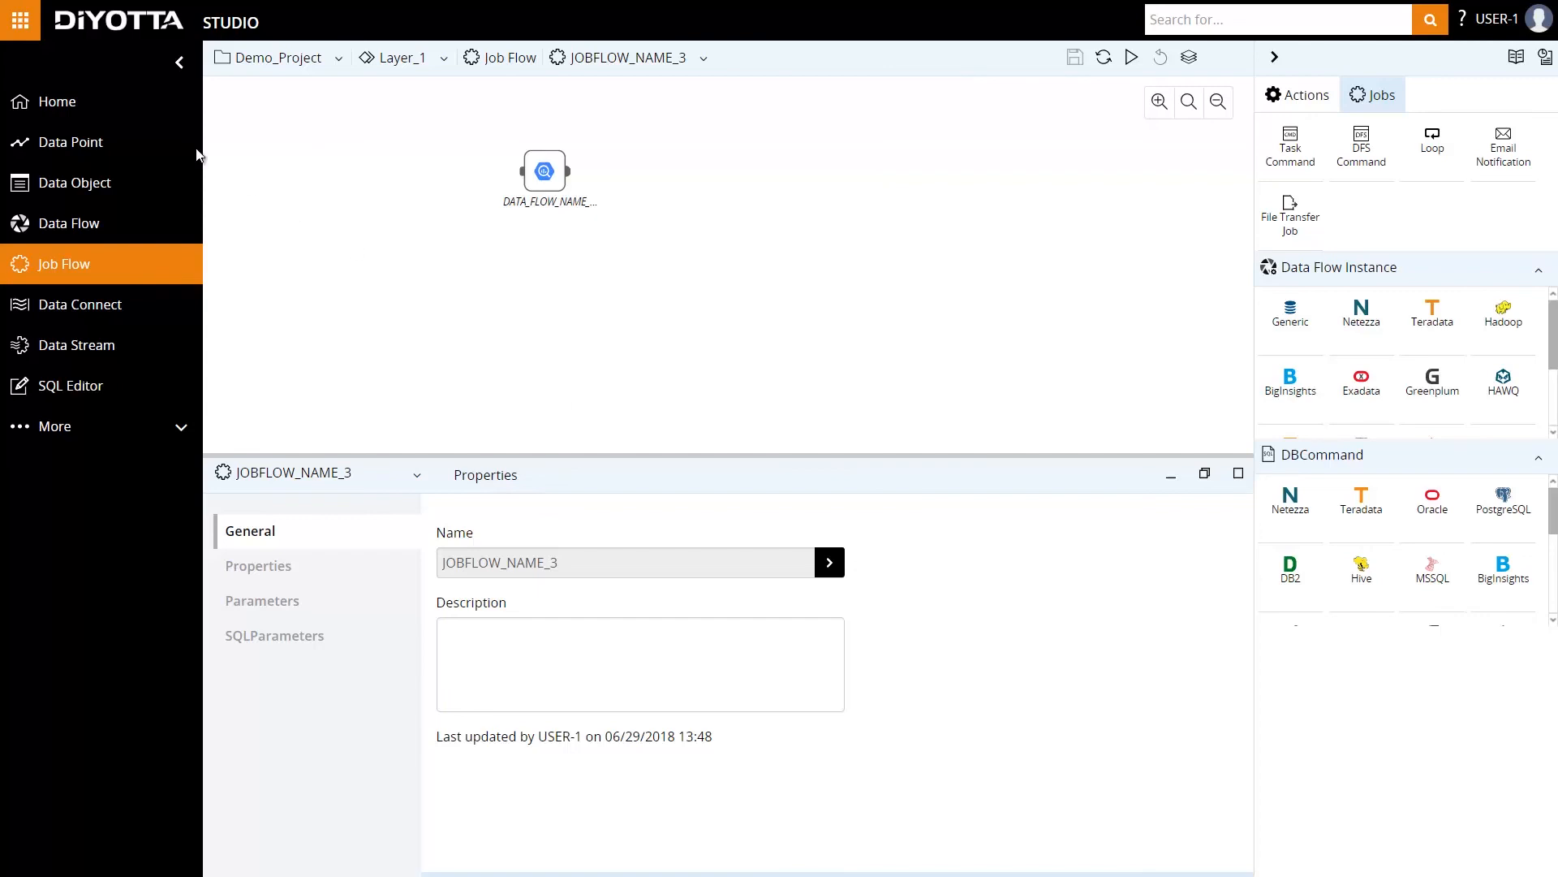
pyautogui.click(20, 19)
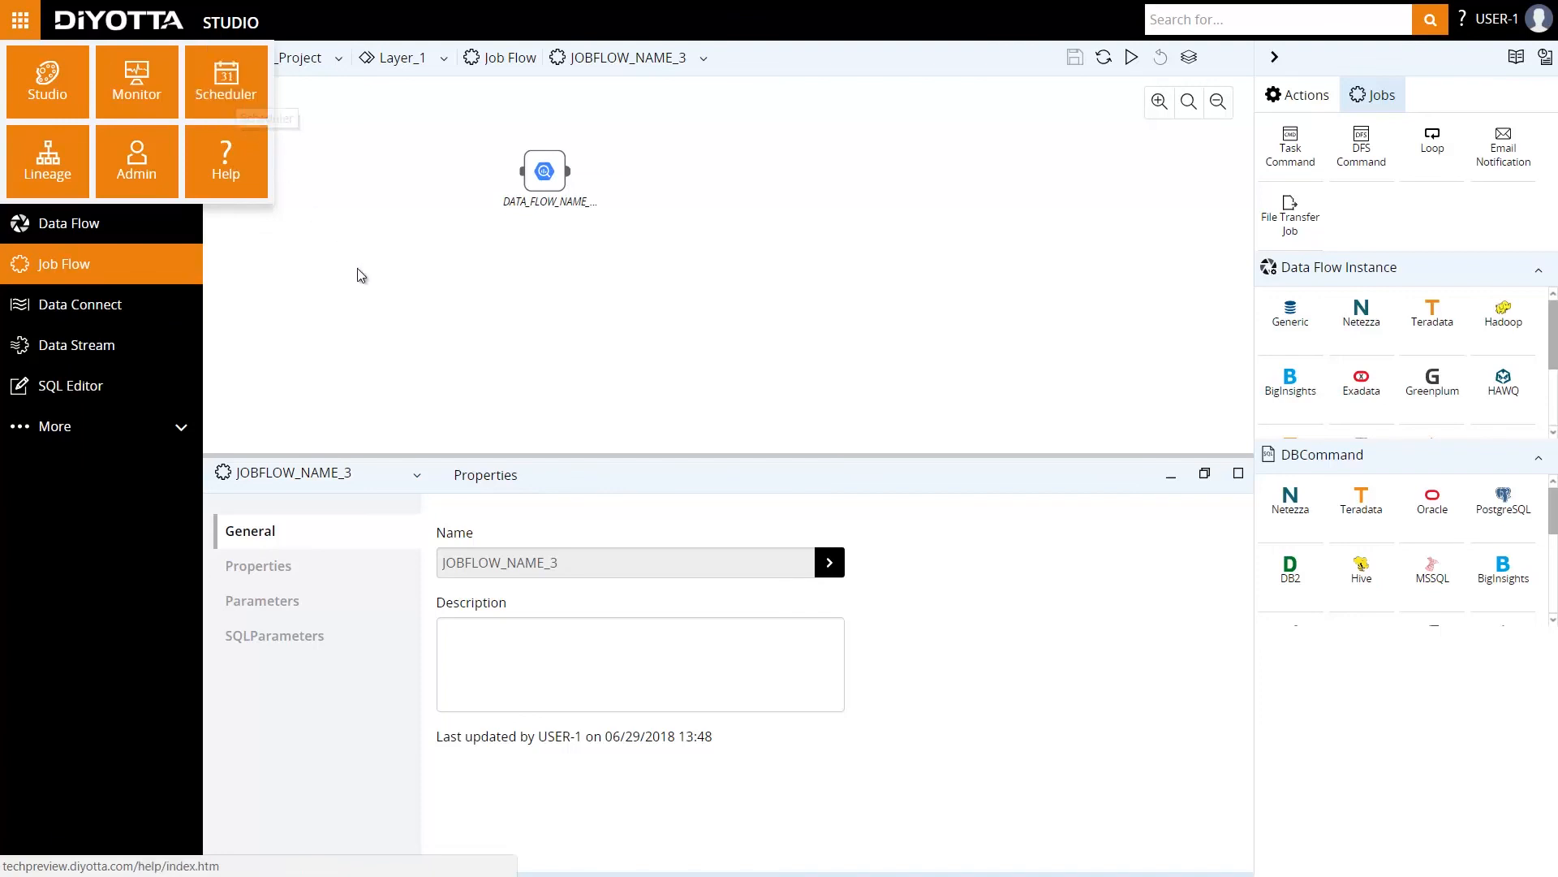
pyautogui.click(398, 325)
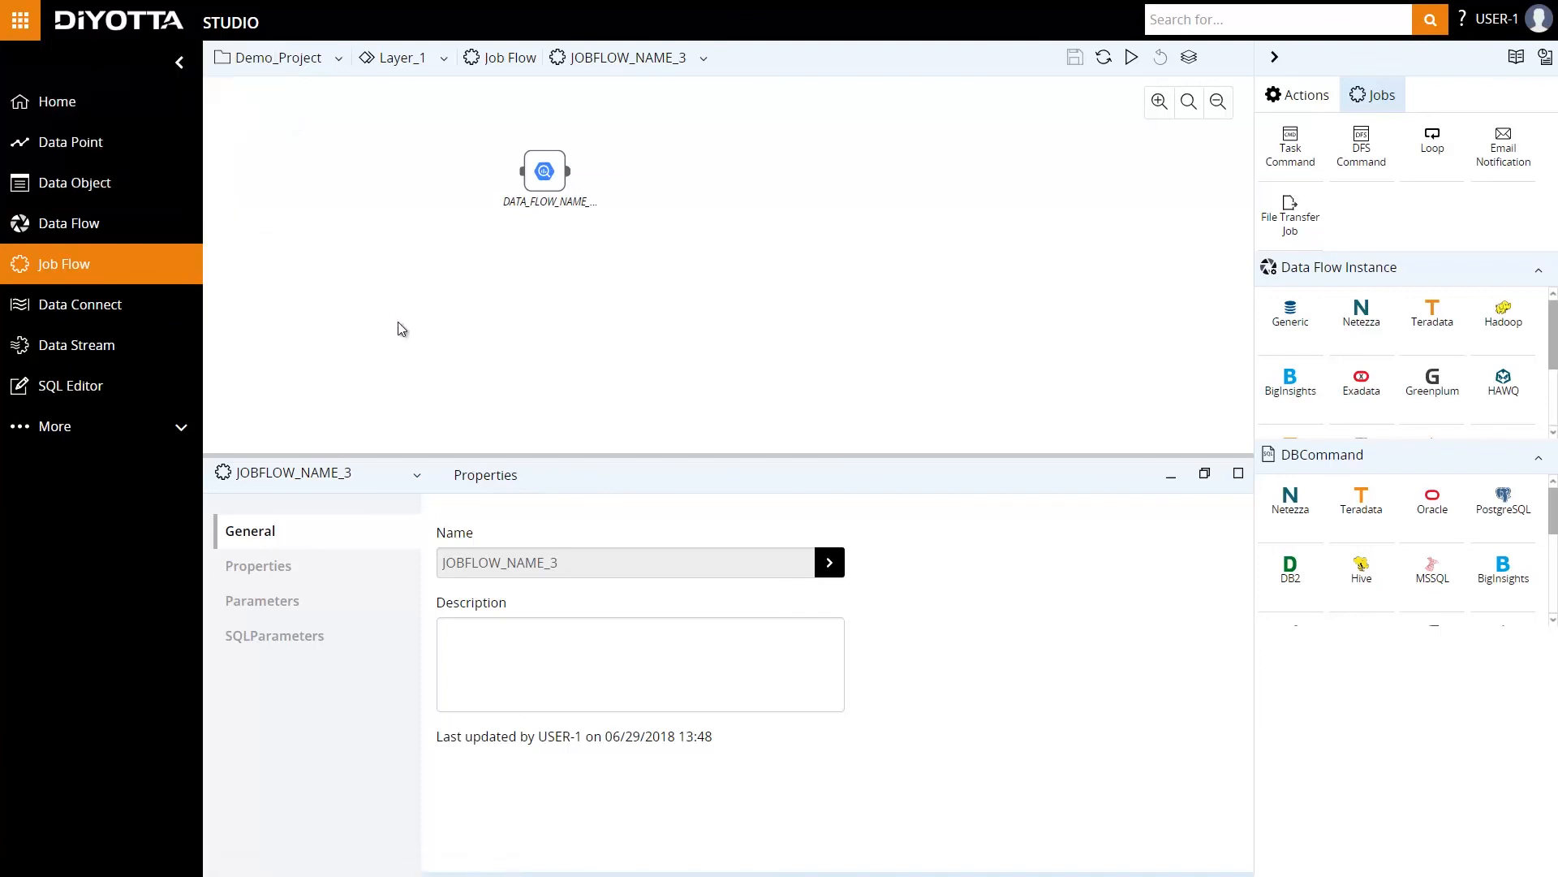